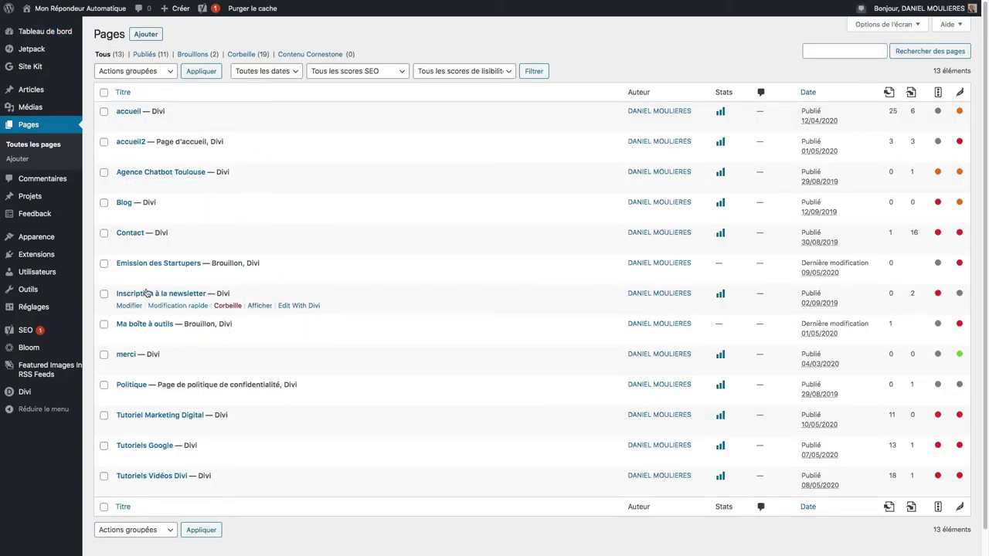
# Step: Open the Contact page and launch it in the Divi Visual Builder
pyautogui.click(133, 233)
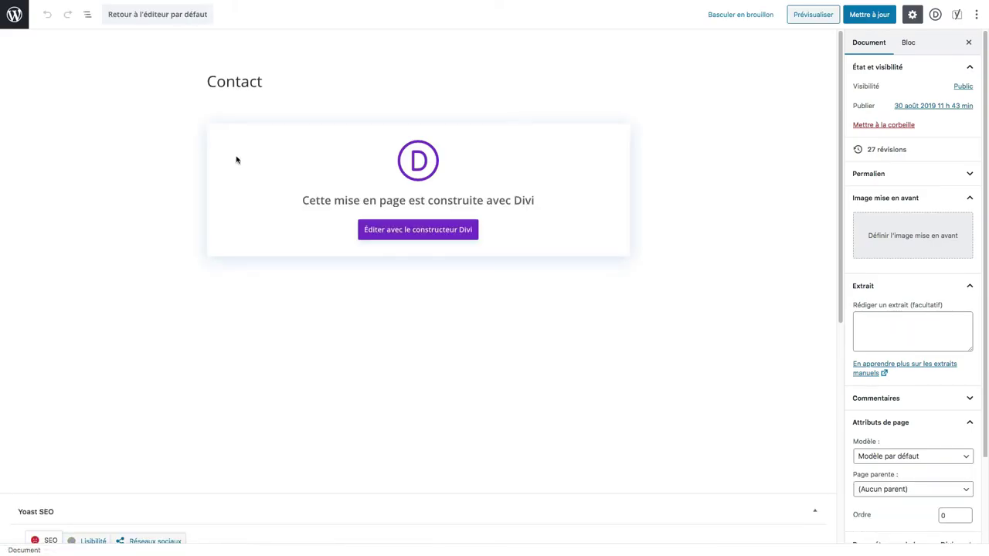
pyautogui.click(390, 234)
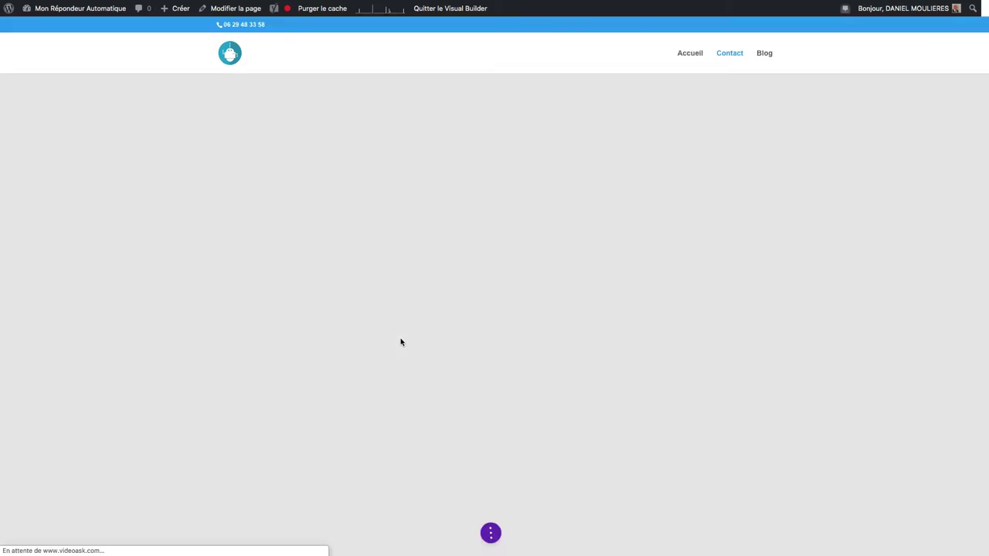
# Step: Add a 2/3 + 1/3 row below the form and insert a Formulaire de contact module
pyautogui.scroll(-10, 433, 348)
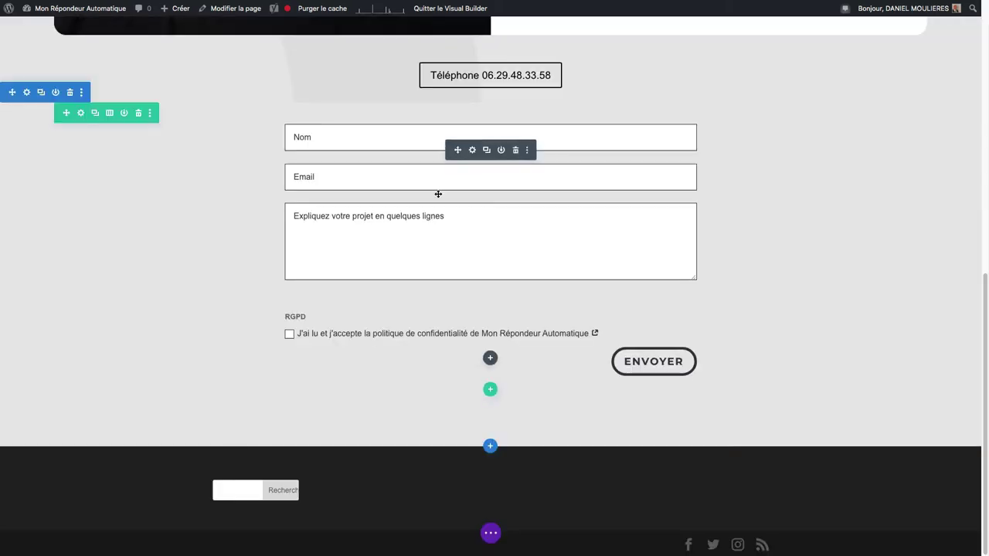
pyautogui.click(491, 391)
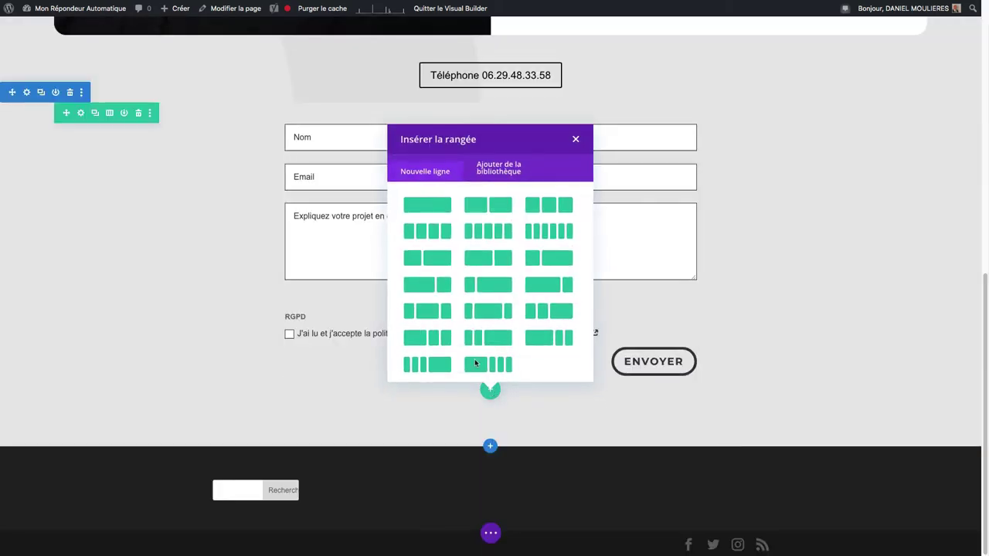
pyautogui.click(440, 289)
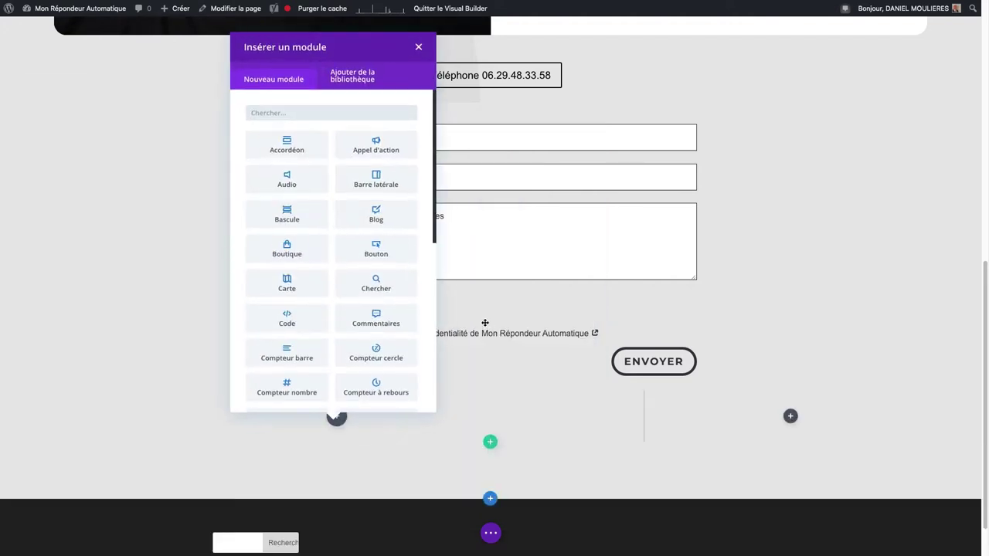
pyautogui.click(261, 113)
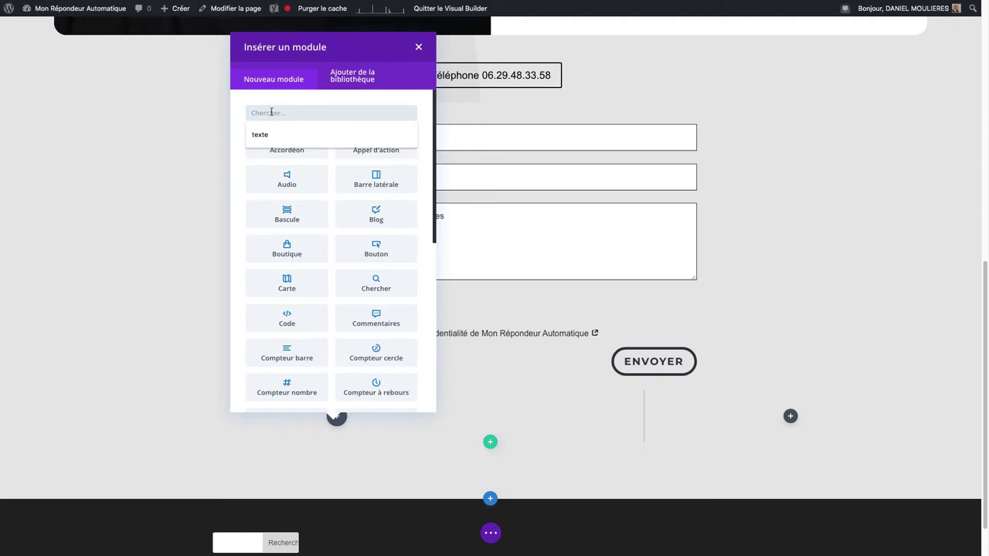
pyautogui.write('contact')
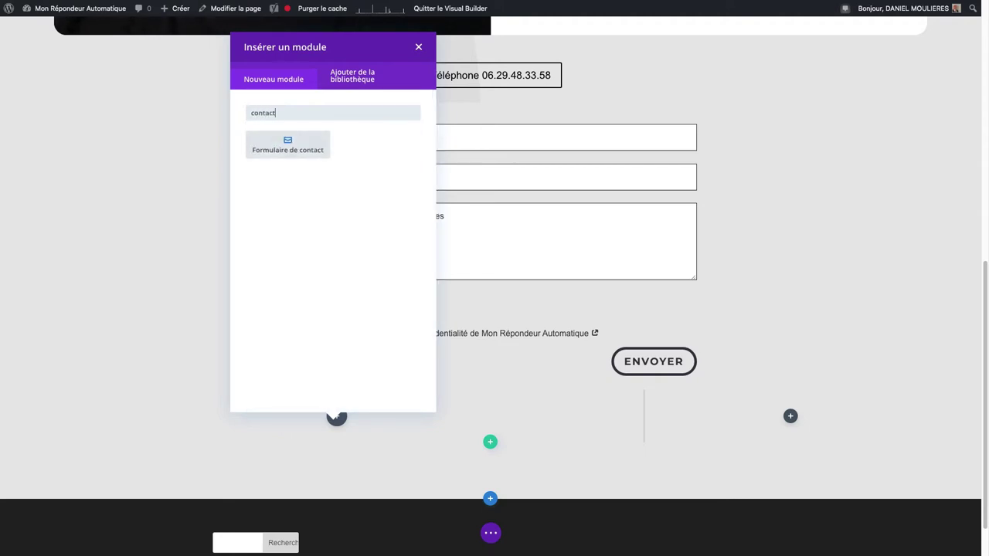
pyautogui.click(277, 145)
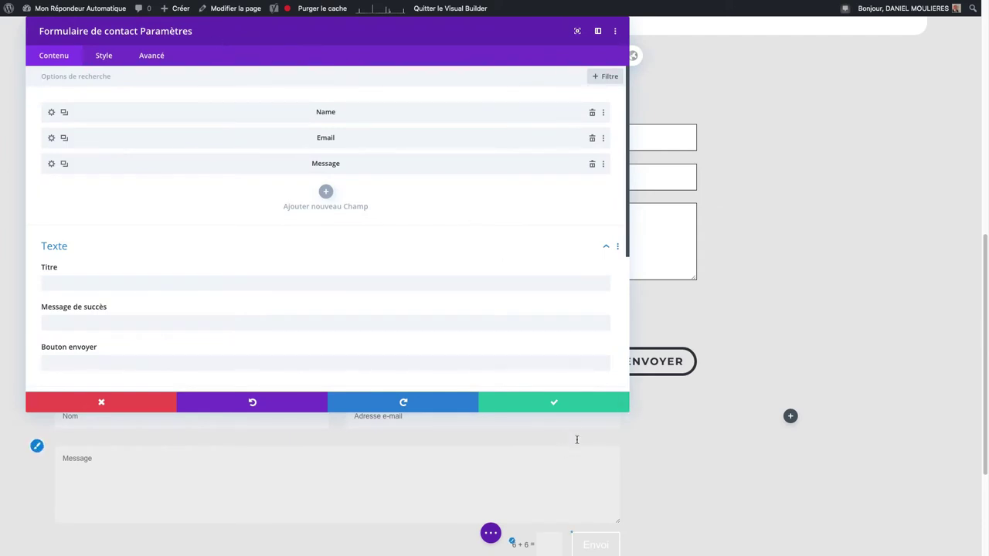
# Step: Shrink the module settings panel and move it to the right side of the page
pyautogui.moveTo(625, 417); pyautogui.dragTo(293, 459)
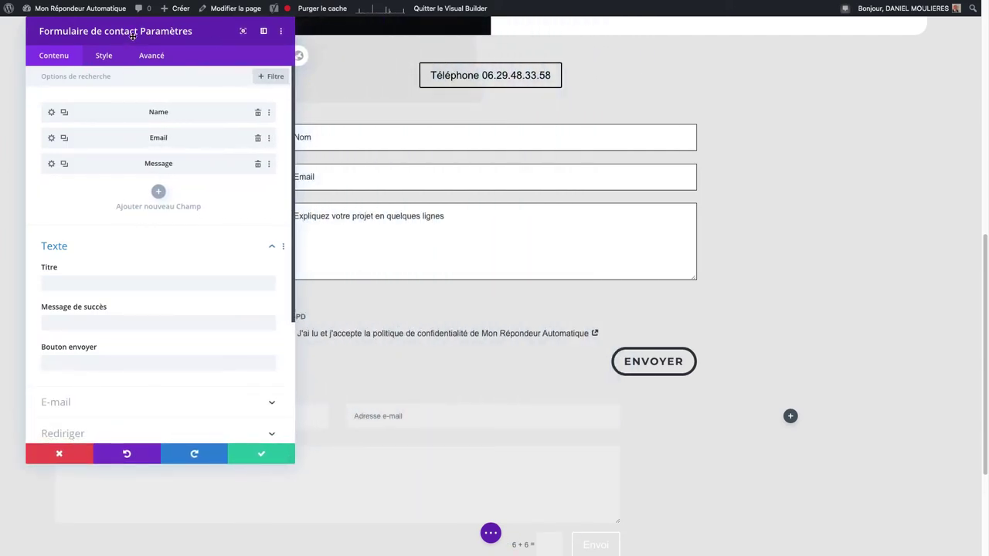
pyautogui.moveTo(133, 37); pyautogui.dragTo(807, 121)
pyautogui.scroll(-4, 503, 237)
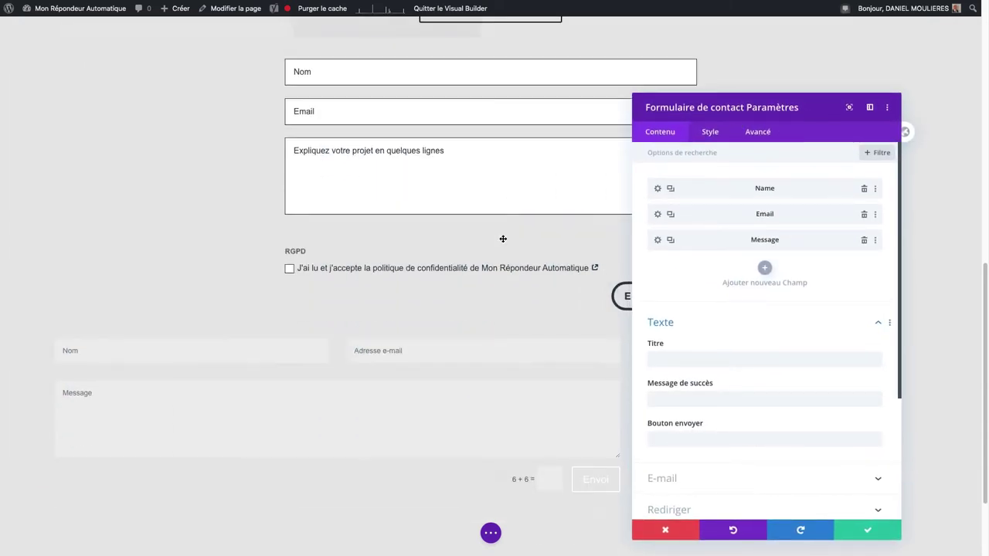
pyautogui.scroll(-1, 503, 239)
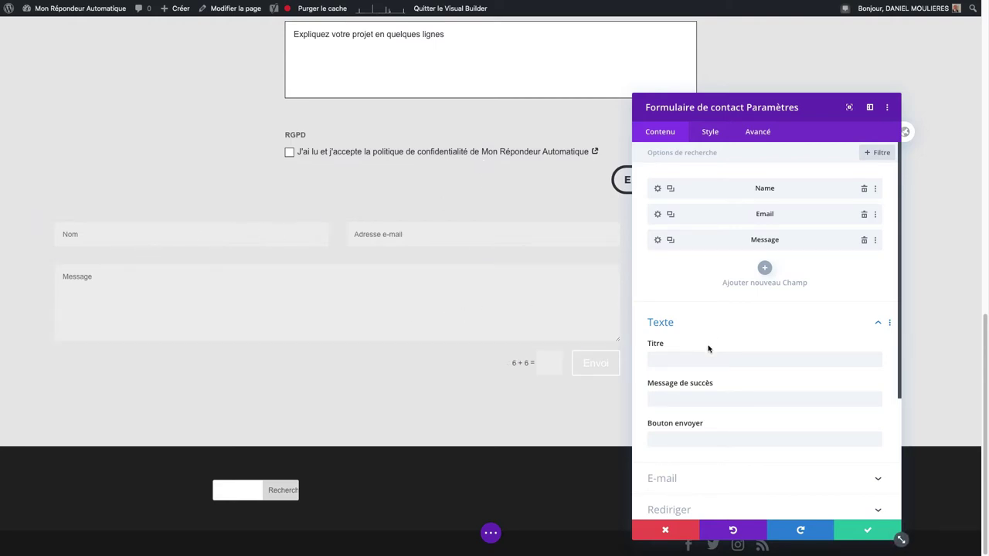
# Step: Set title 'Formulaire de contact', success message 'Merci ! Nous vous recontacterons', button 'Envoyer'
pyautogui.click(673, 359)
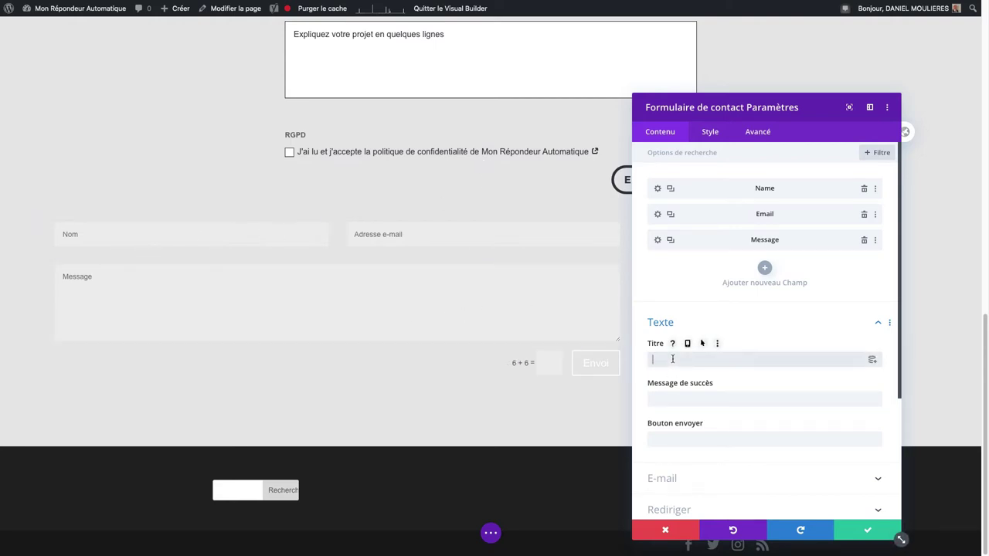
pyautogui.write('Fo')
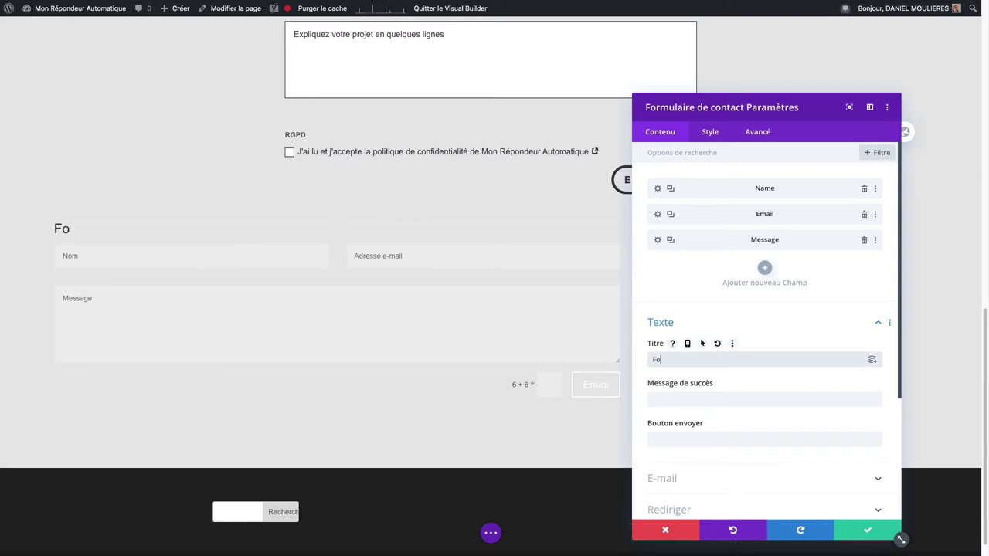
pyautogui.write('rmulaire d')
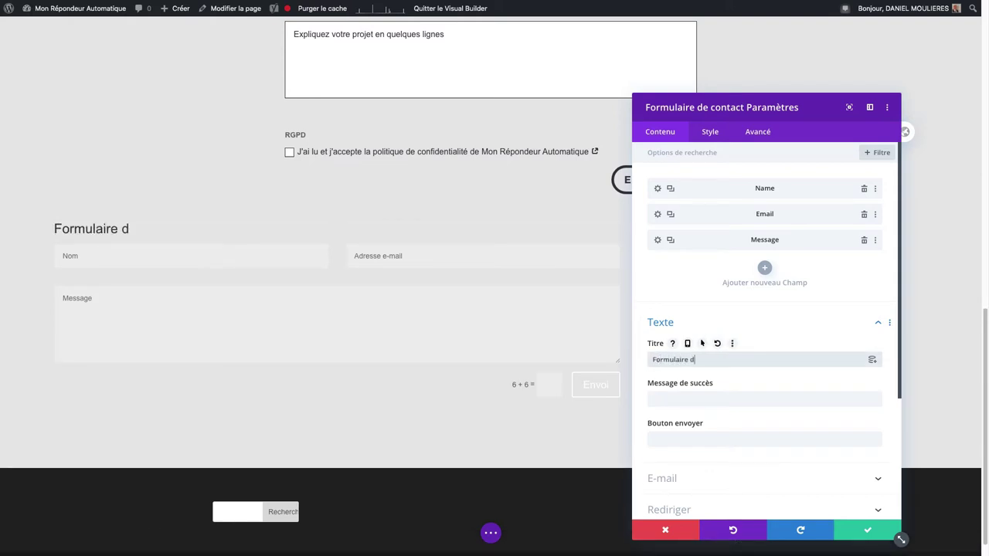
pyautogui.write('e contact')
pyautogui.click(688, 397)
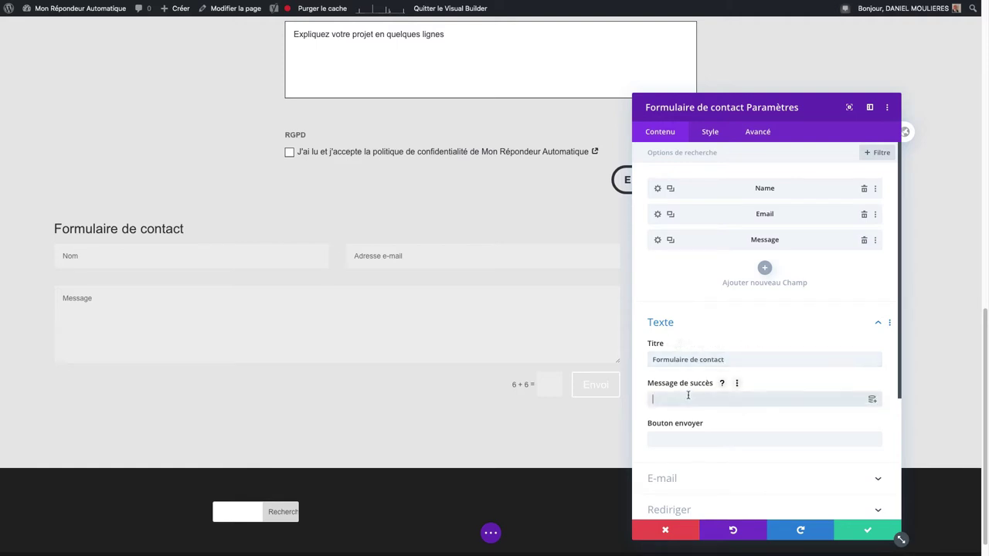
pyautogui.write('Merci !')
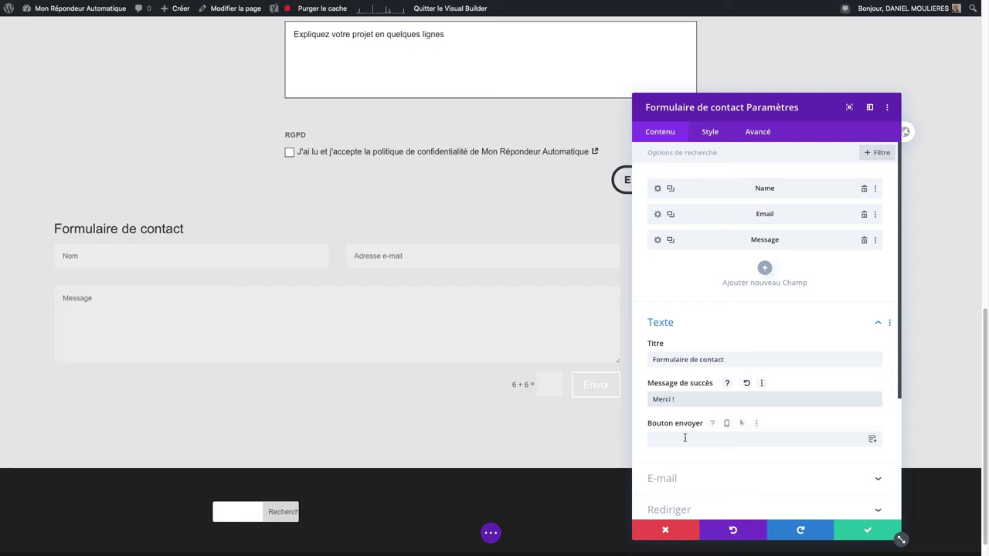
pyautogui.click(698, 398)
pyautogui.write('Nous vous recontac')
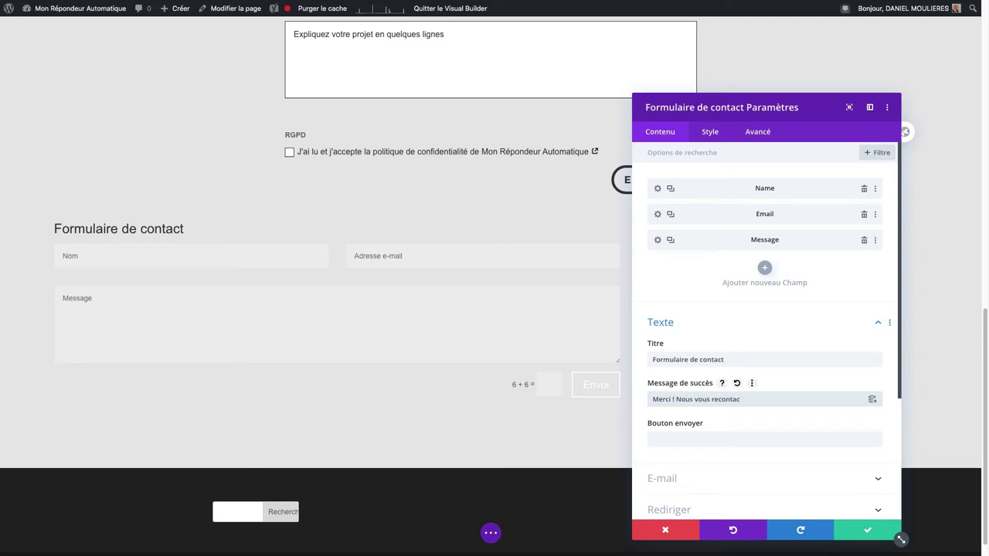
pyautogui.write('terons')
pyautogui.click(684, 439)
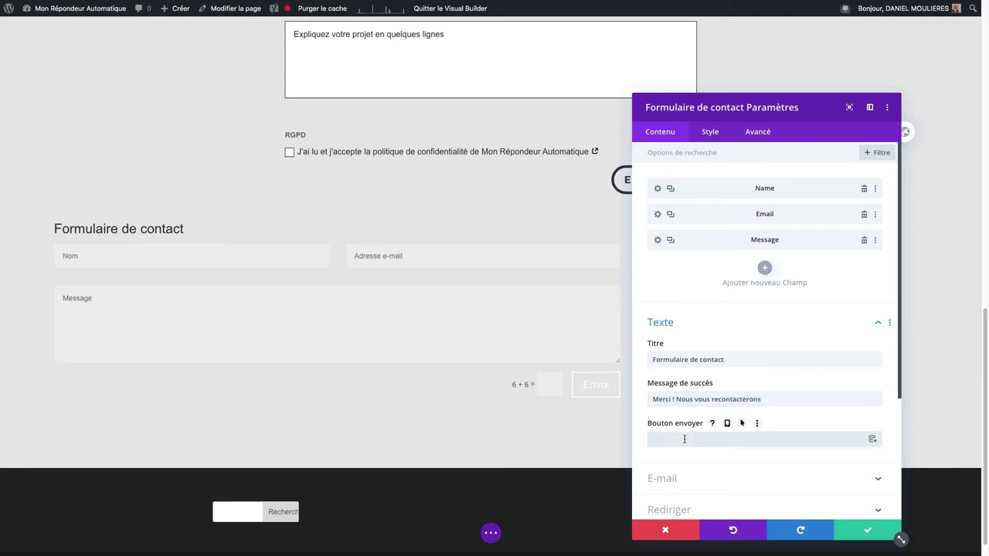
pyautogui.write('Envoyer')
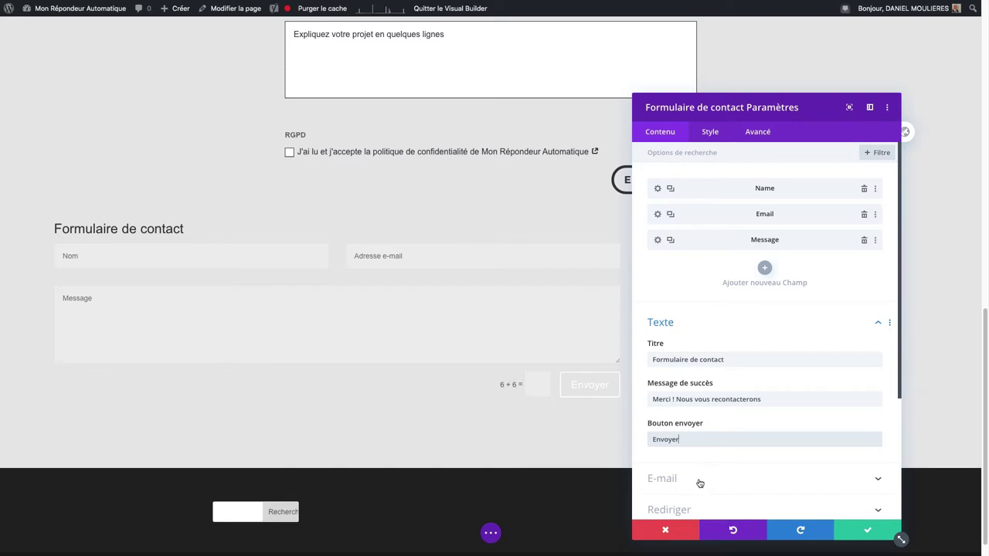
pyautogui.click(699, 479)
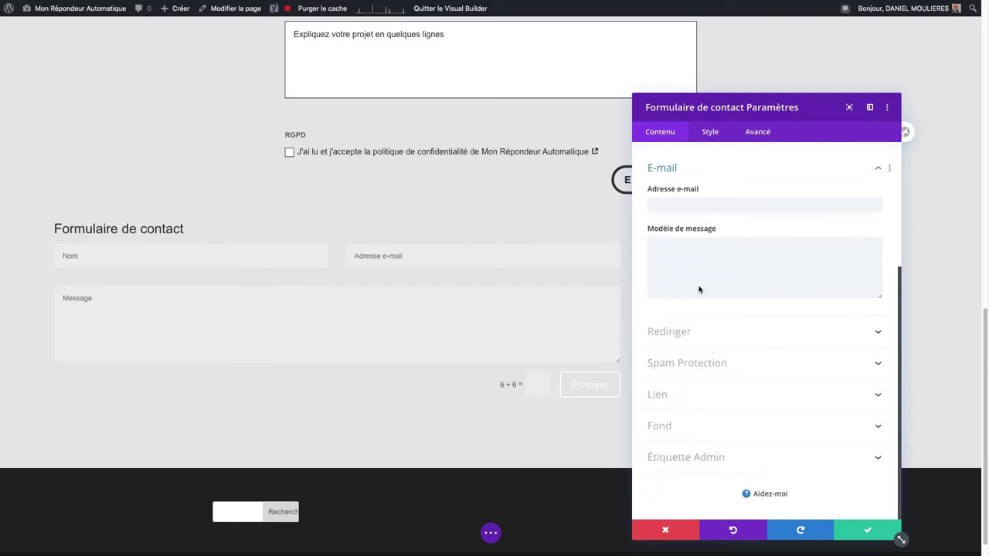
# Step: Enter the recipient e-mail address and view the message template help text
pyautogui.click(678, 199)
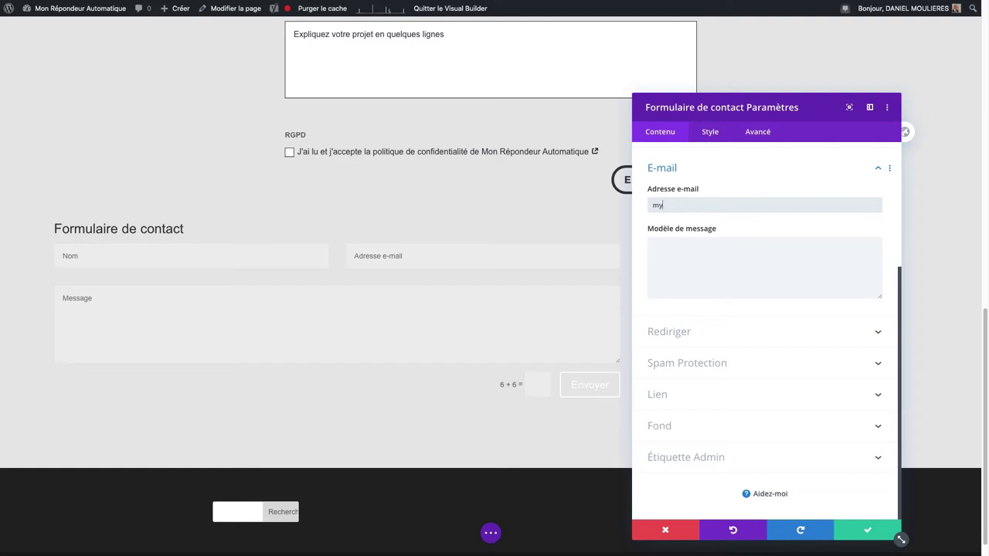
pyautogui.click(699, 255)
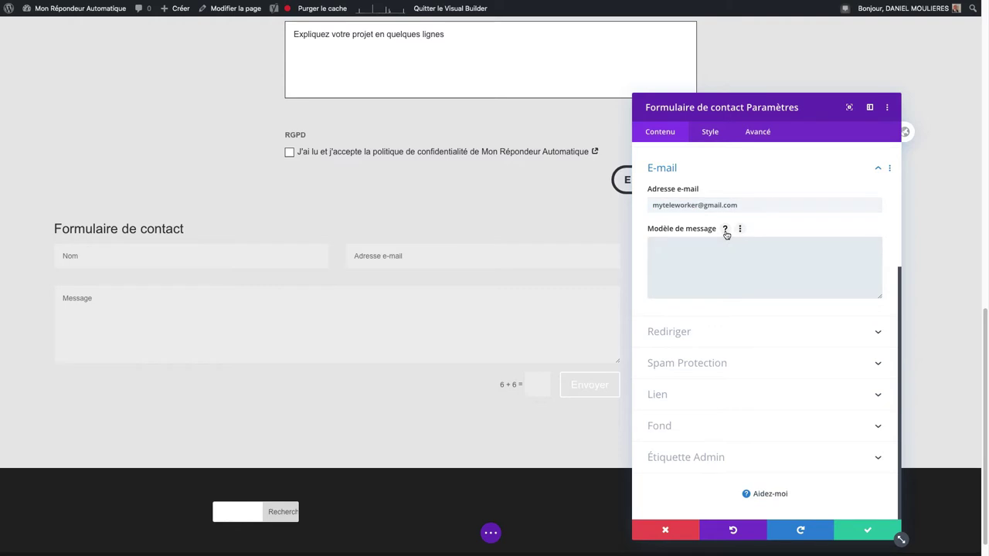
pyautogui.click(725, 230)
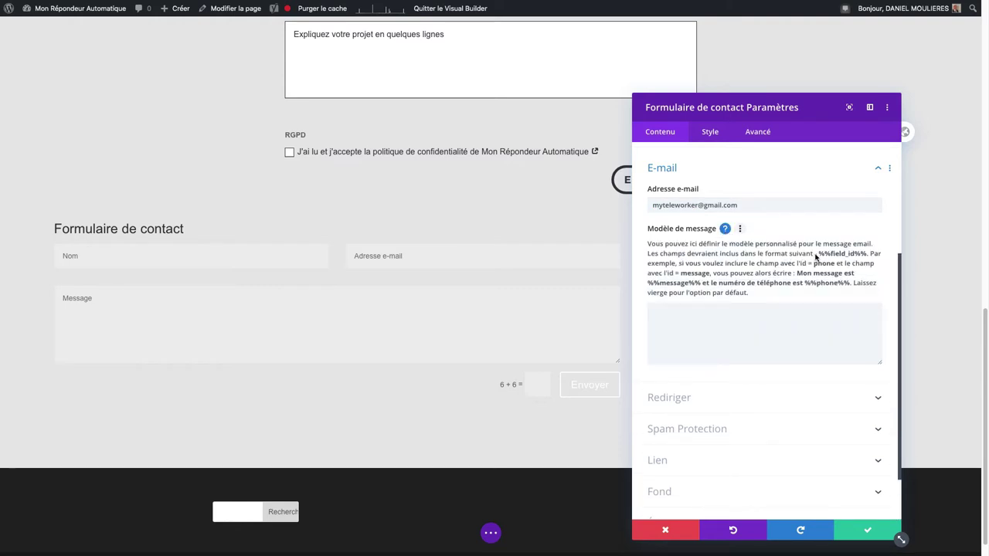
# Step: Write the message template 'Mon message est' with %%name%%, %%email%% and %%message%% lines
pyautogui.click(673, 330)
pyautogui.write('Mo')
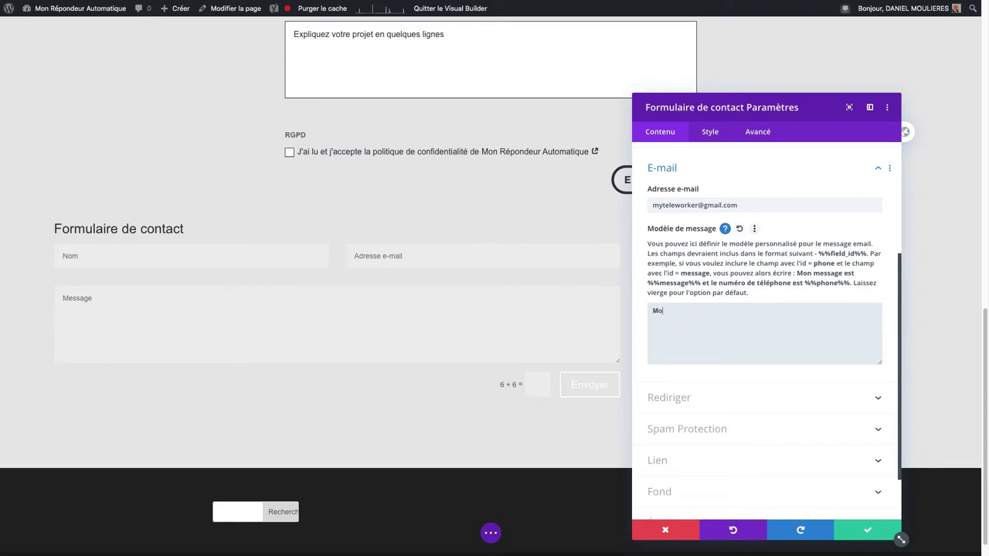
pyautogui.write('n message')
pyautogui.write('%%name')
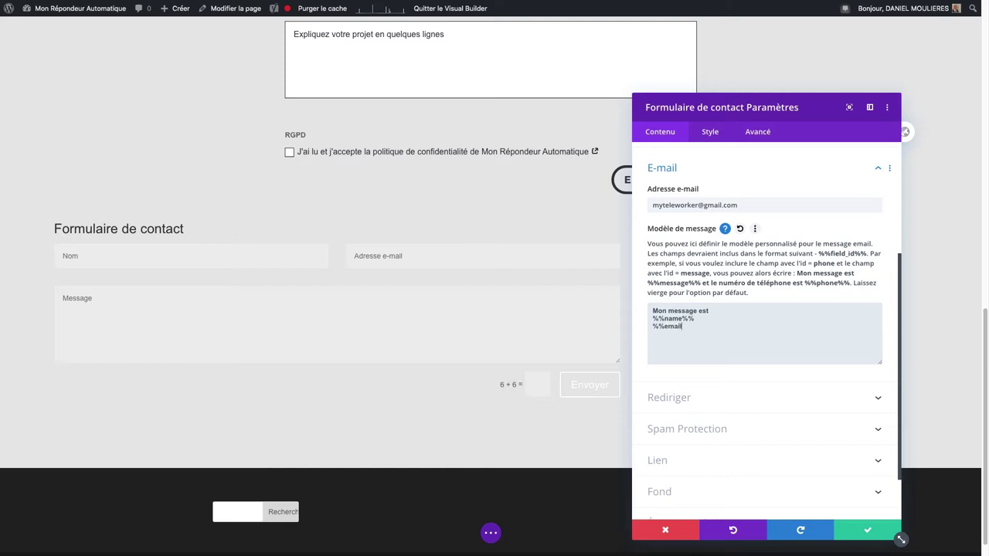
pyautogui.write('%%')
pyautogui.write('%')
pyautogui.write('messag')
pyautogui.write('e%%')
pyautogui.press('Return')
pyautogui.press('Up')
pyautogui.press('Up')
# Step: Finish the template's 'De' line and review the redirect, spam protection and link options
pyautogui.write('De')
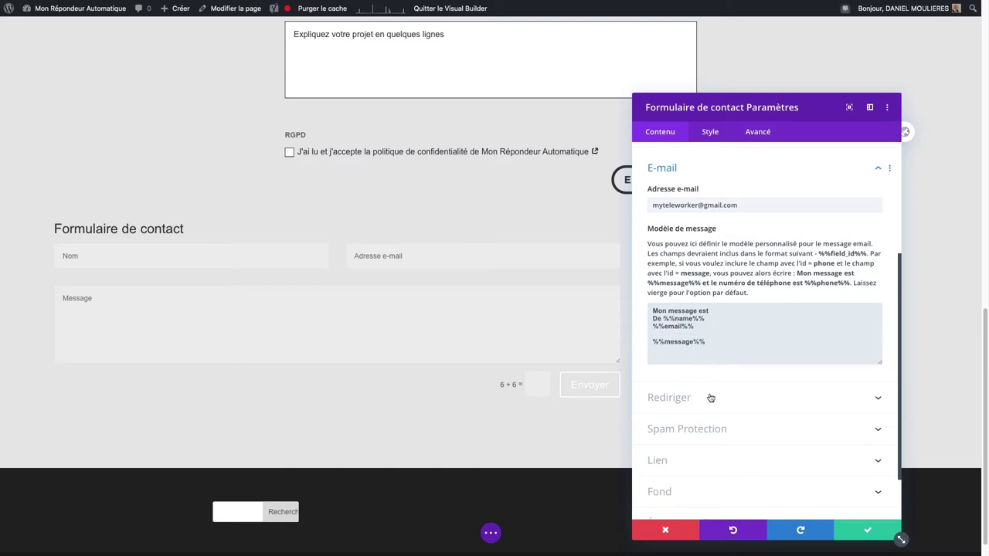
pyautogui.click(711, 397)
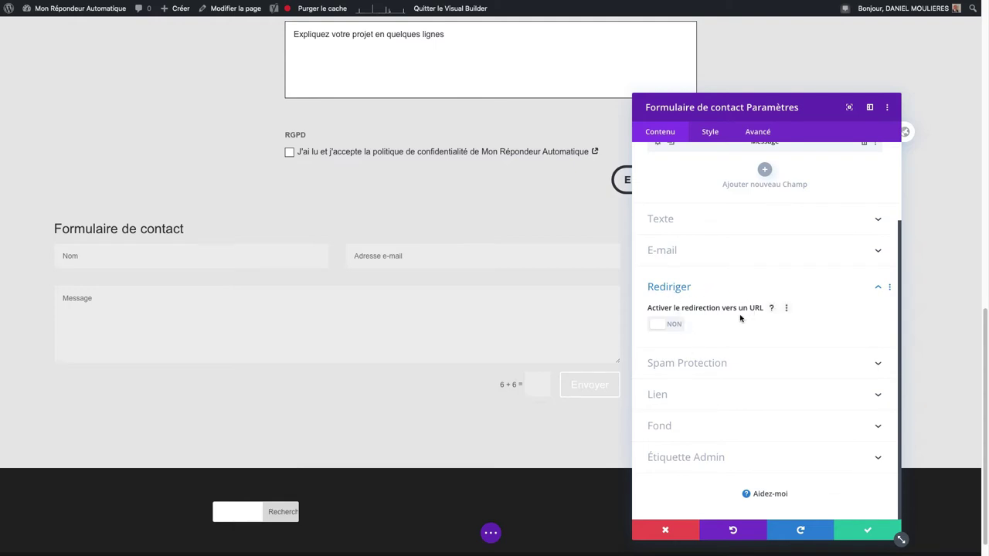
pyautogui.click(711, 364)
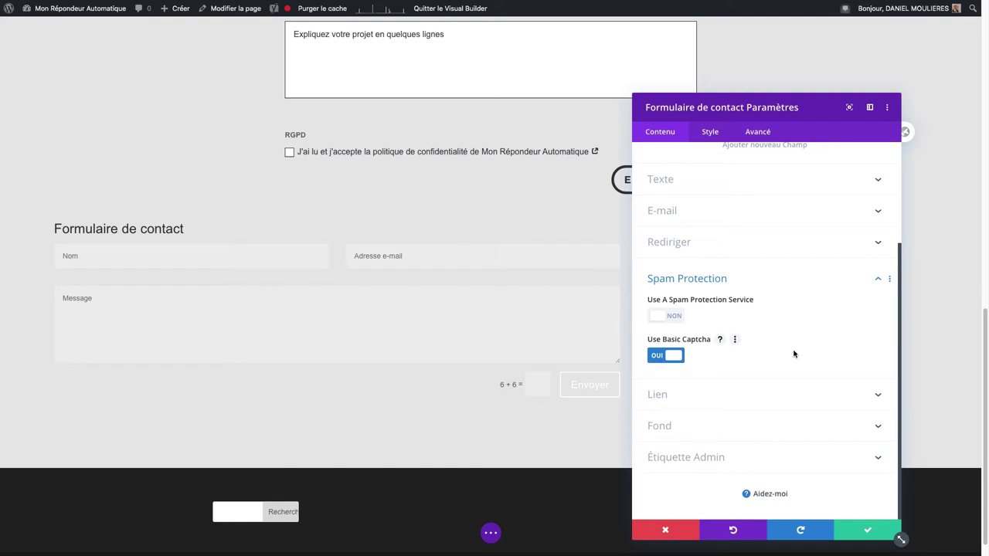
pyautogui.click(662, 398)
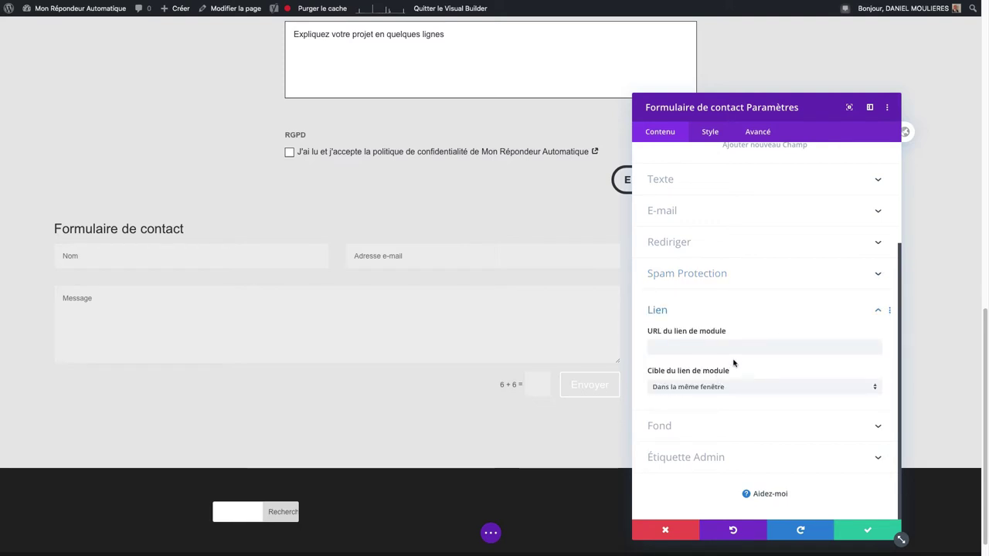
# Step: Give the contact form a blue #0c71c3 background
pyautogui.click(668, 427)
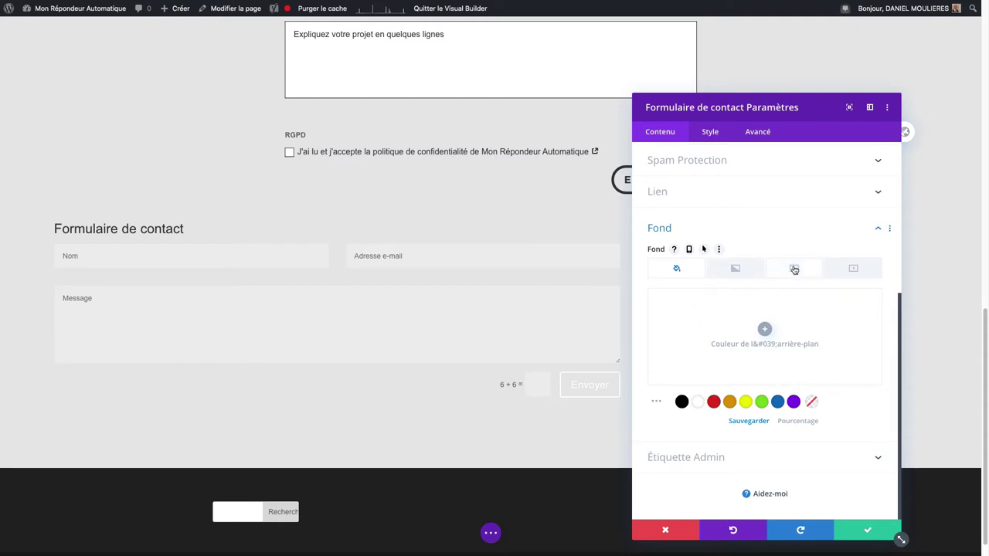
pyautogui.click(778, 403)
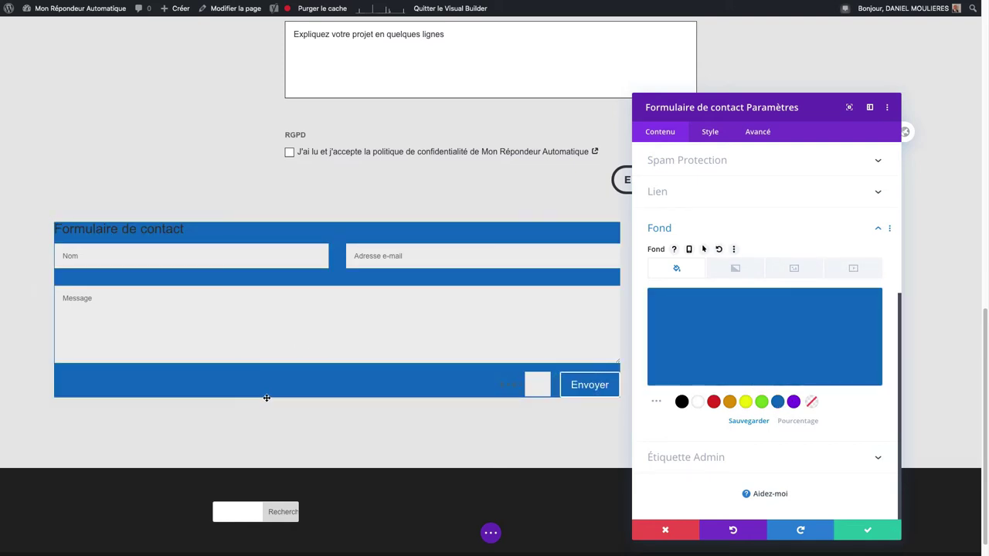
pyautogui.click(657, 402)
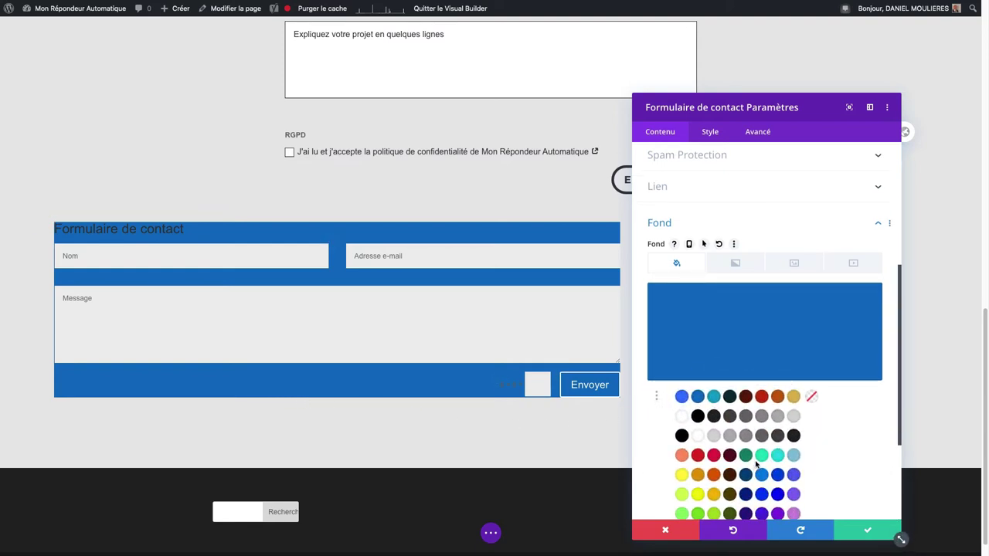
pyautogui.scroll(-1, 757, 466)
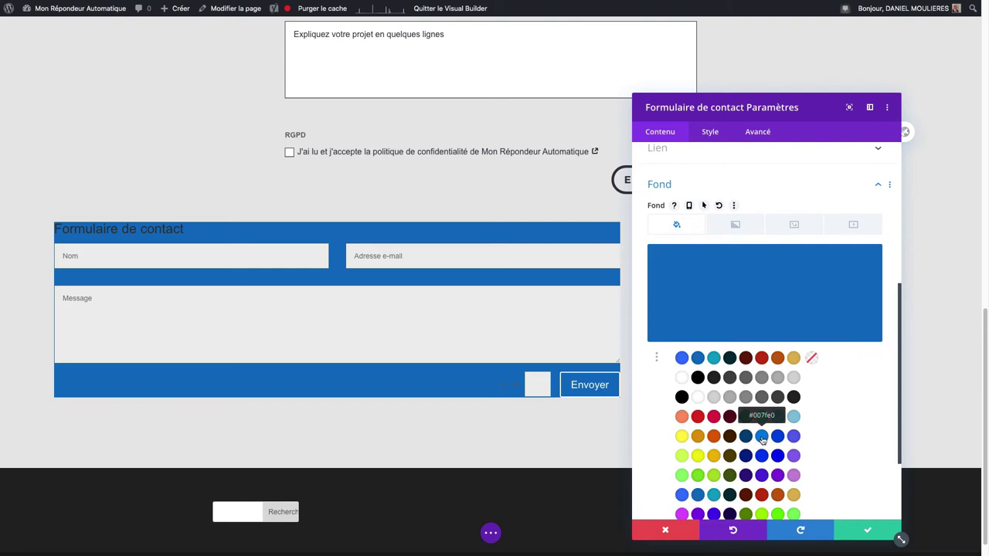
pyautogui.click(710, 132)
pyautogui.click(693, 179)
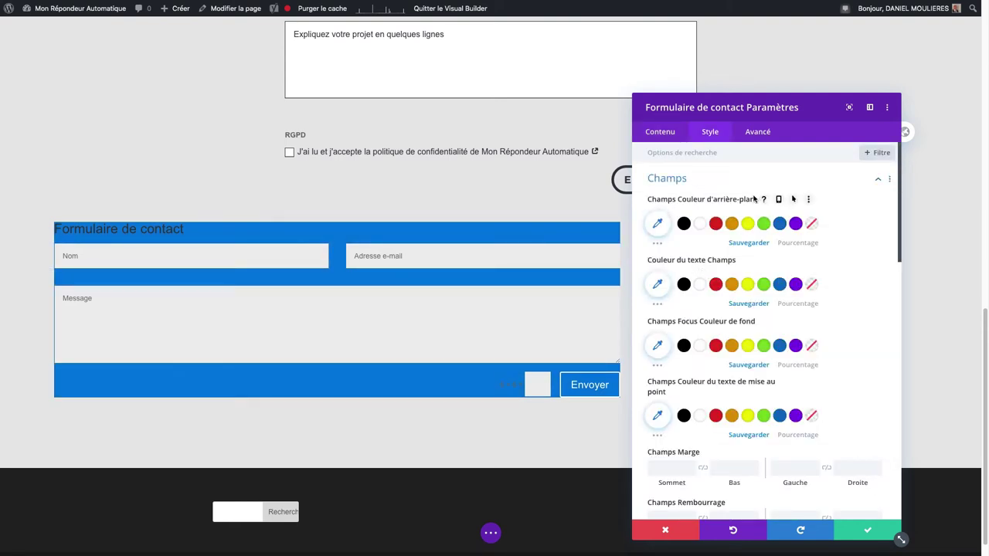
# Step: Make the form fields light grey with black text
pyautogui.click(716, 224)
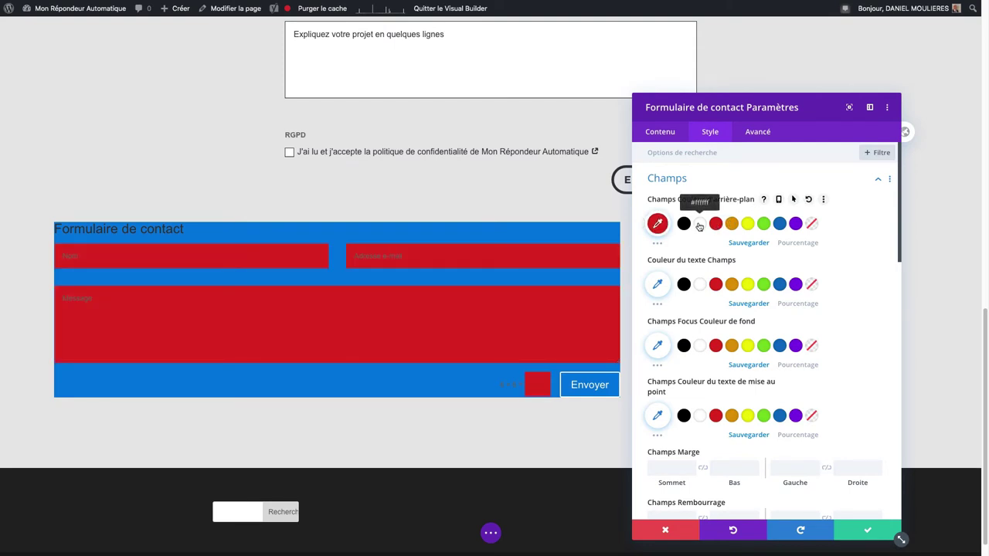
pyautogui.click(699, 224)
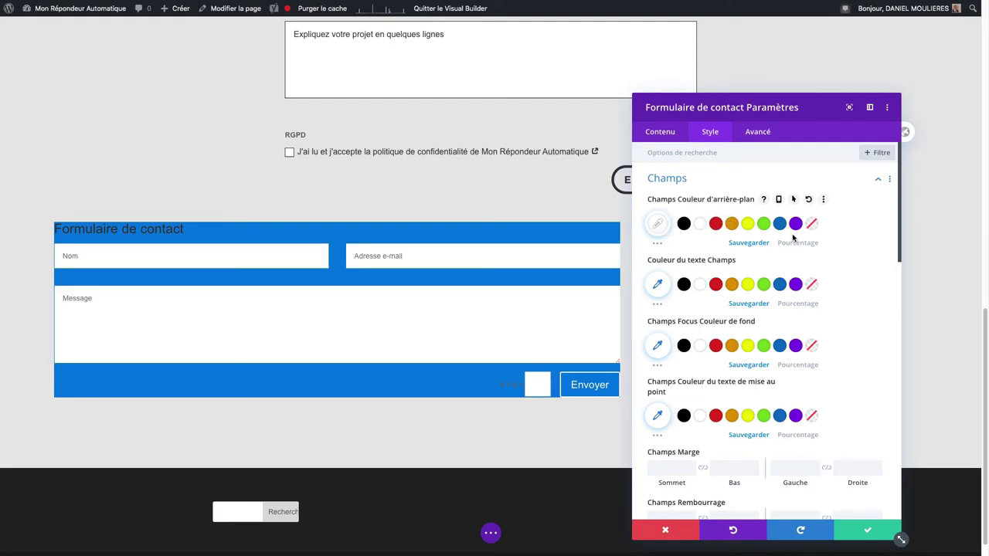
pyautogui.click(657, 243)
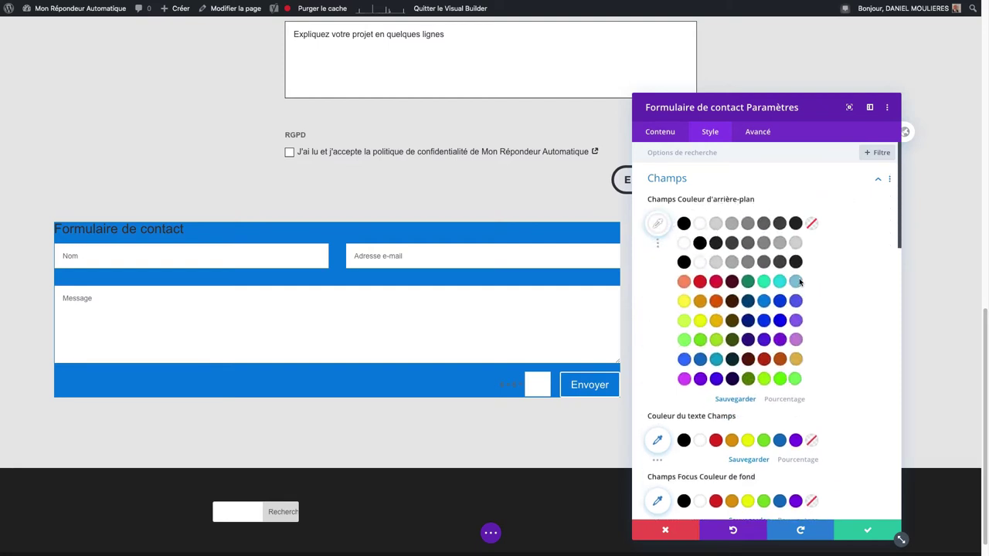
pyautogui.click(795, 243)
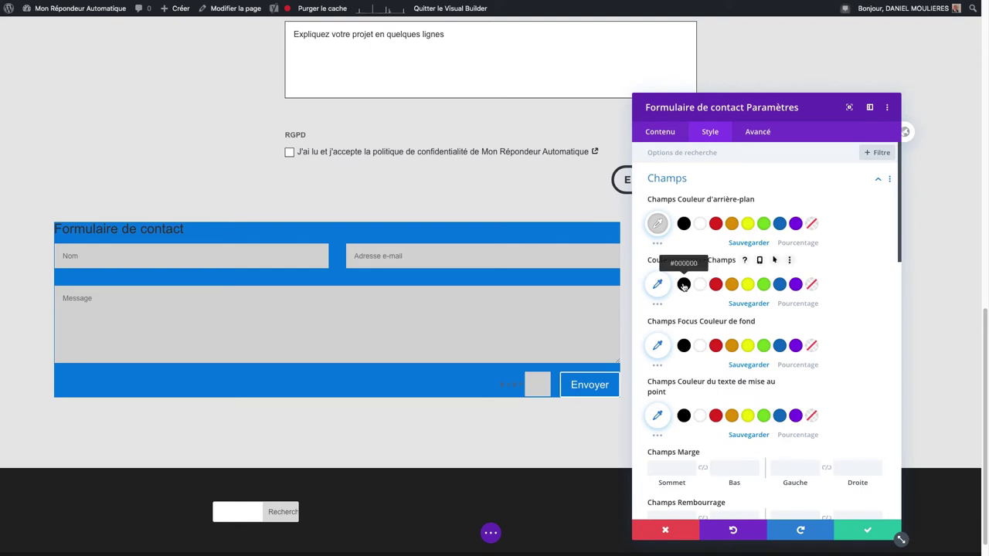
pyautogui.click(684, 285)
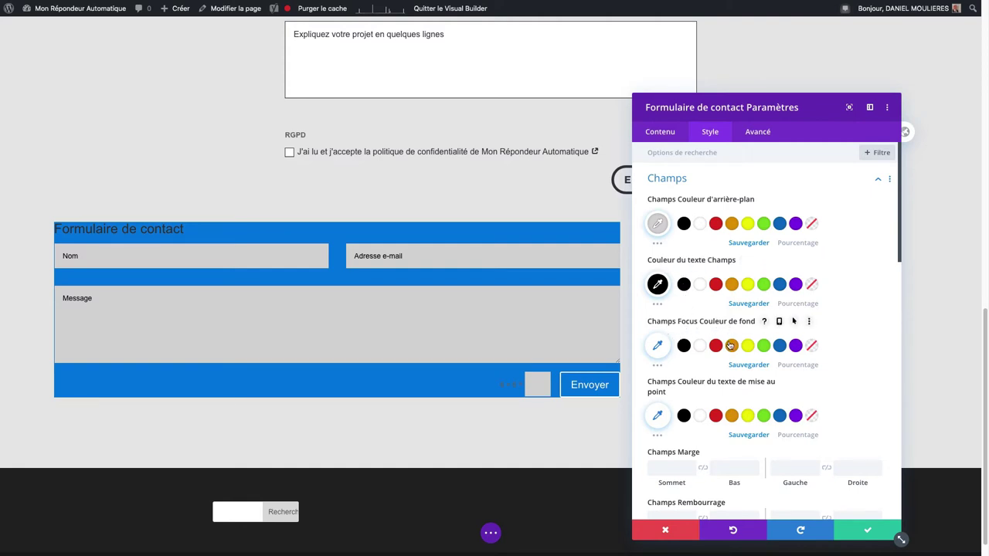
# Step: Leave focused fields with no background colour and give them red text
pyautogui.click(731, 346)
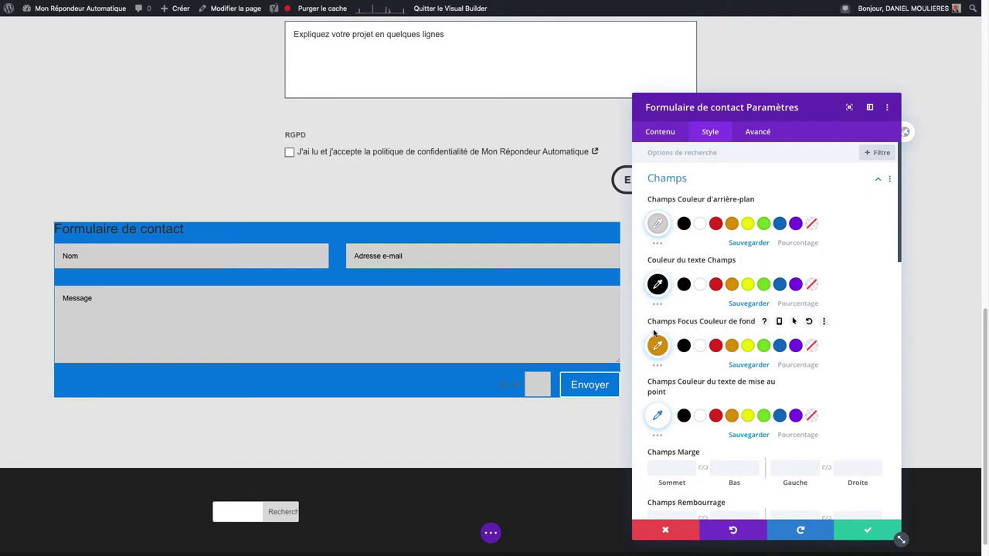
pyautogui.click(382, 258)
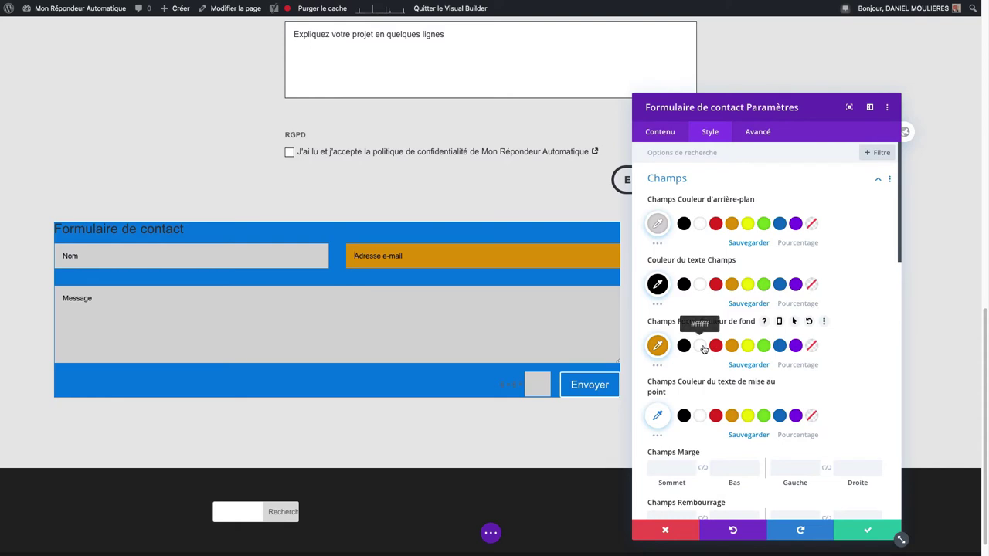
pyautogui.click(812, 345)
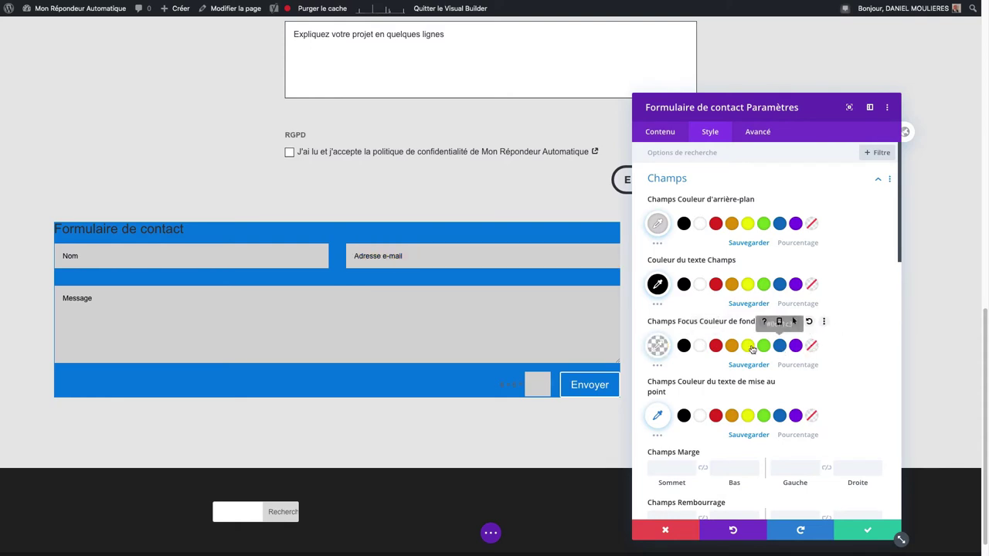
pyautogui.scroll(-2, 695, 311)
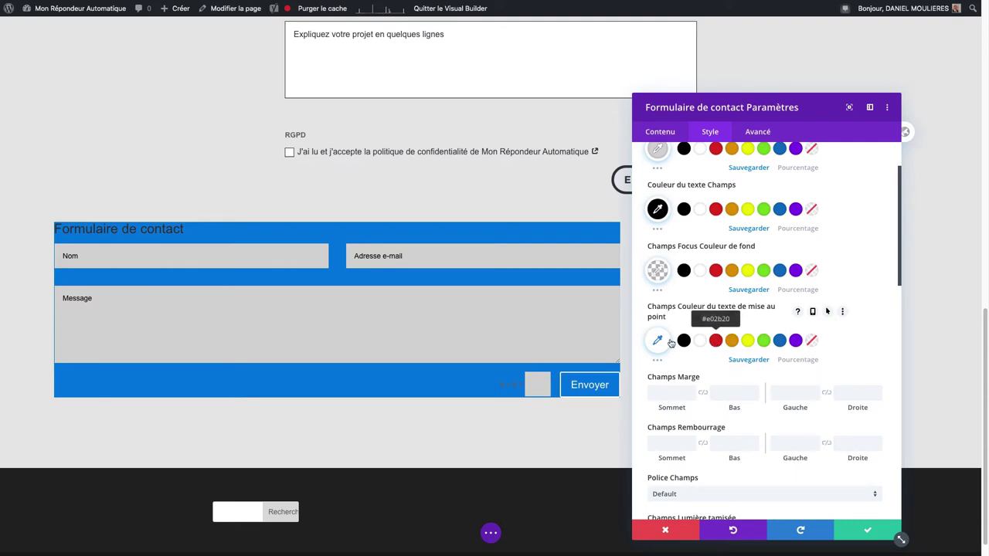
pyautogui.click(373, 258)
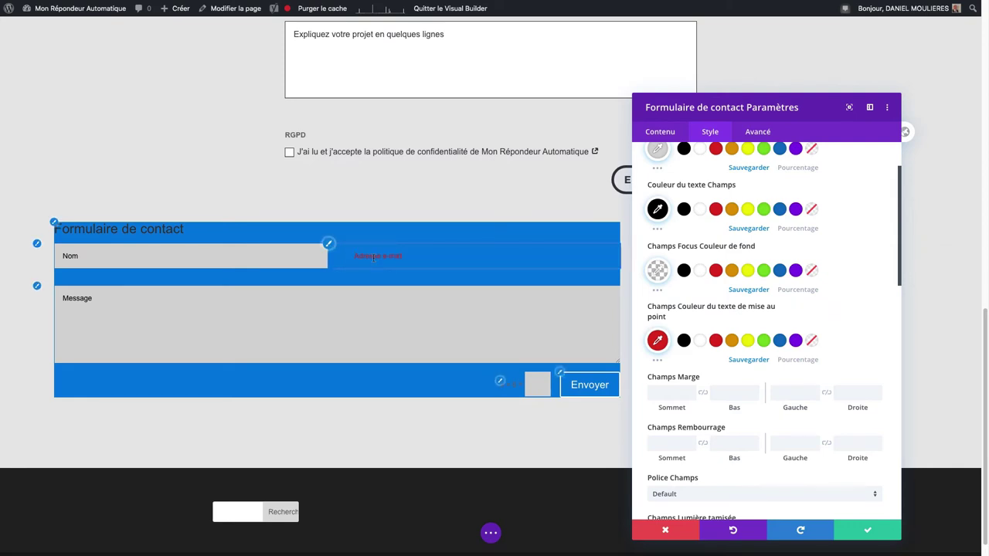
pyautogui.scroll(-3, 696, 325)
pyautogui.click(678, 283)
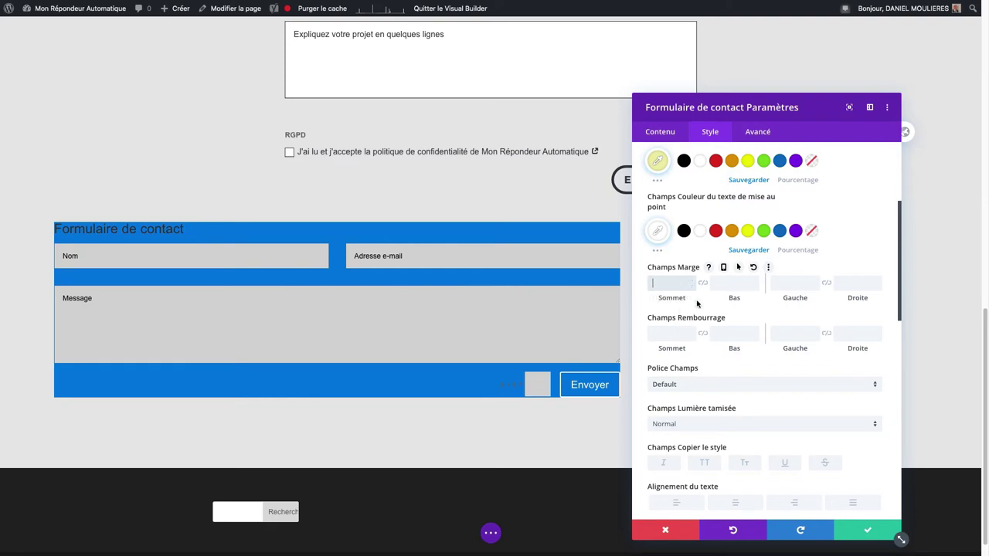
# Step: Give the fields 50px left and right margins and a top padding of 50
pyautogui.click(797, 284)
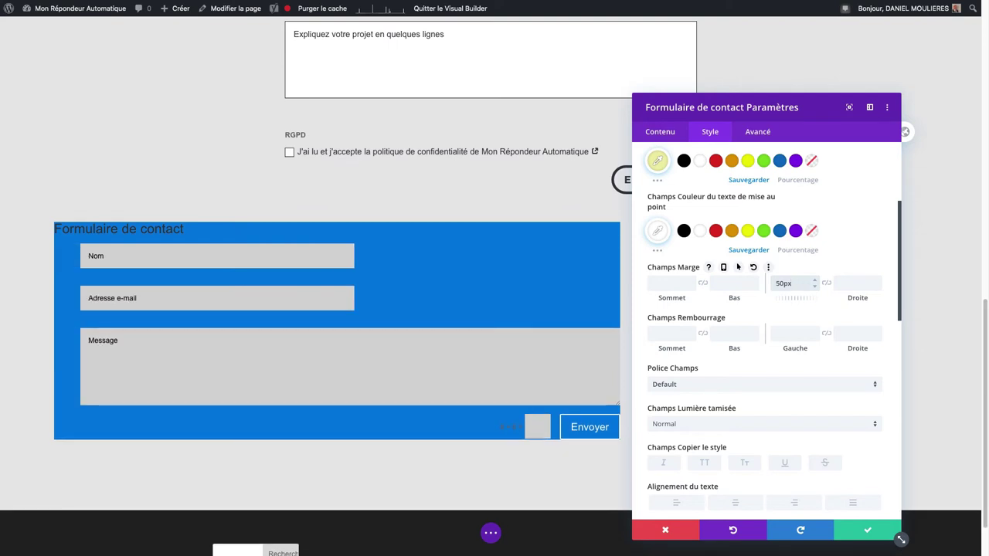
pyautogui.click(853, 283)
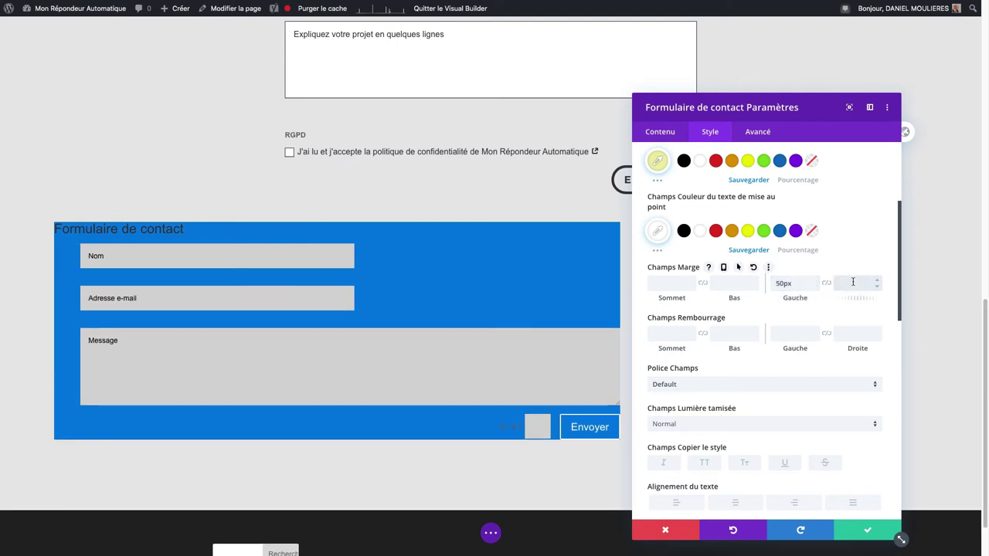
pyautogui.write('50px')
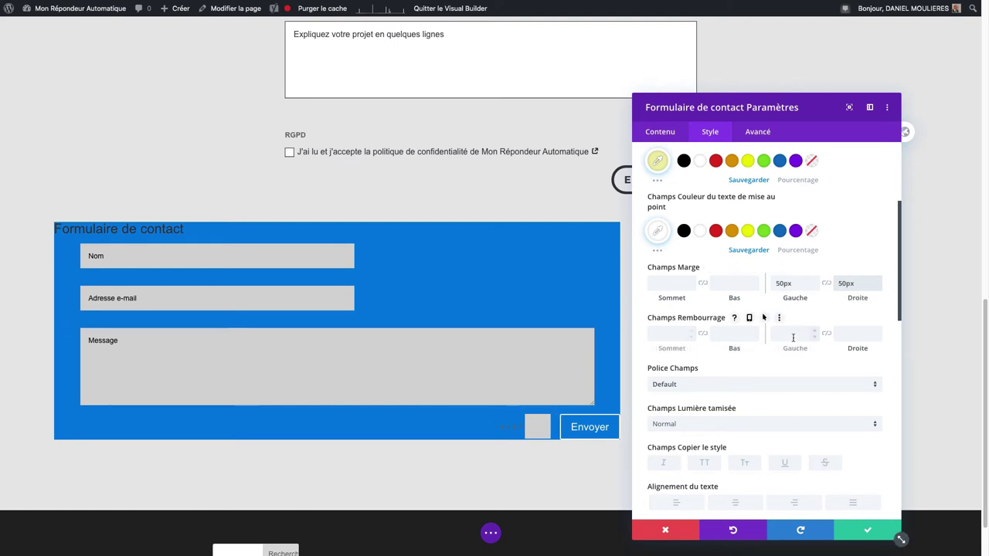
pyautogui.click(676, 334)
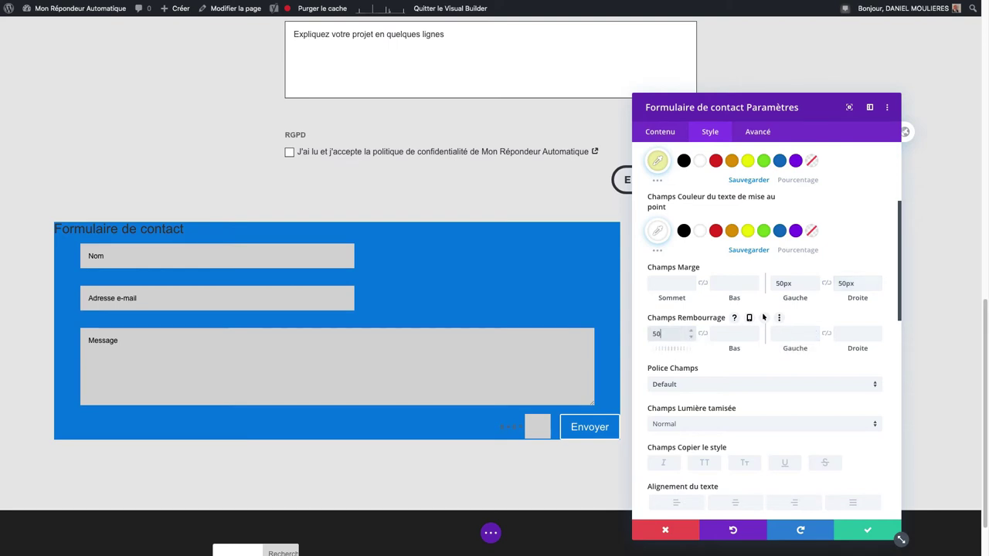
pyautogui.write('50')
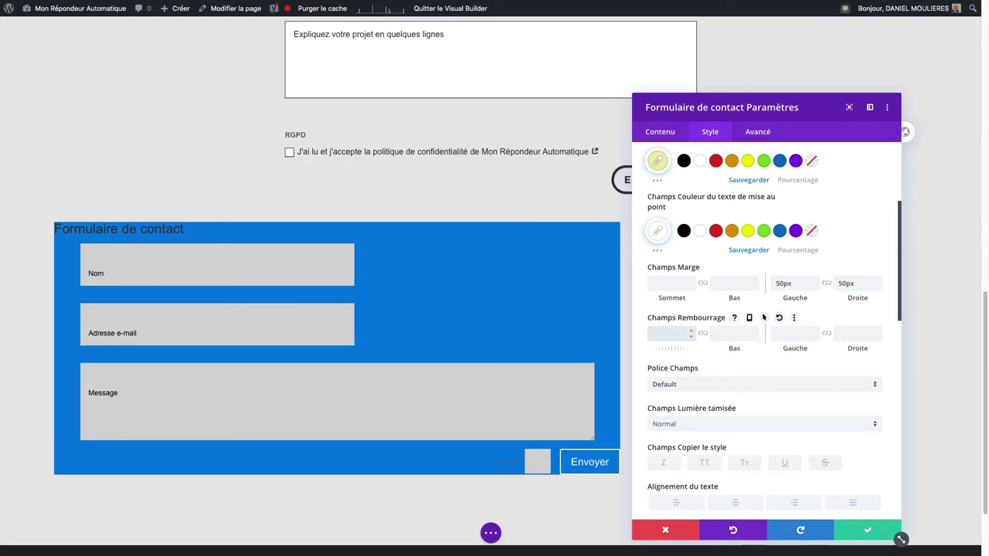
# Step: Try the Anton font on the fields, then keep the Default font
pyautogui.click(687, 386)
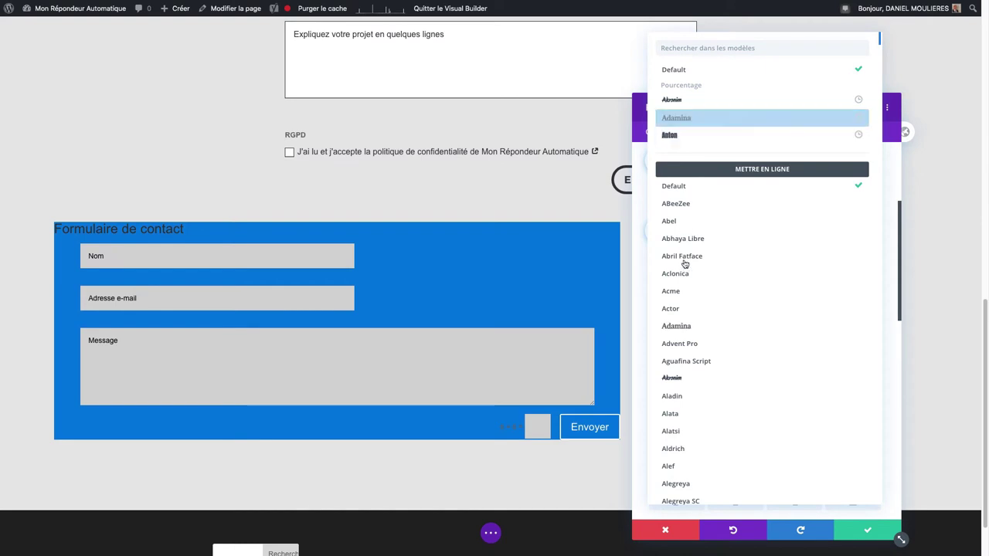
pyautogui.click(674, 135)
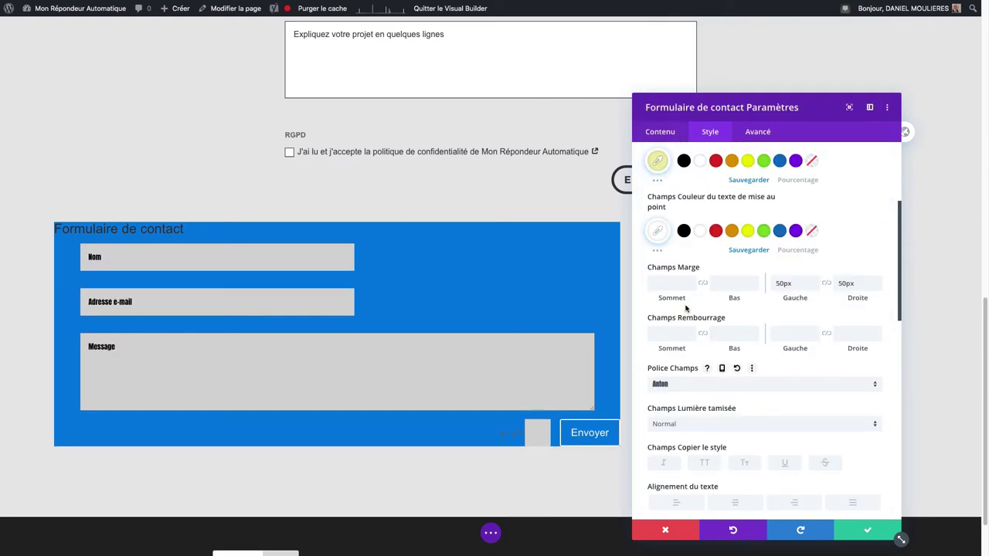
pyautogui.click(700, 385)
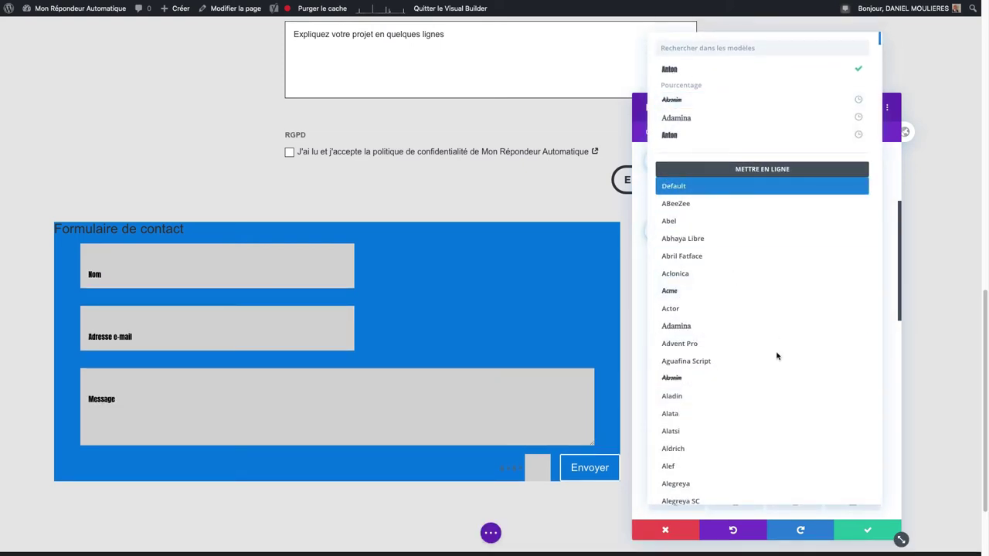
pyautogui.press('Escape')
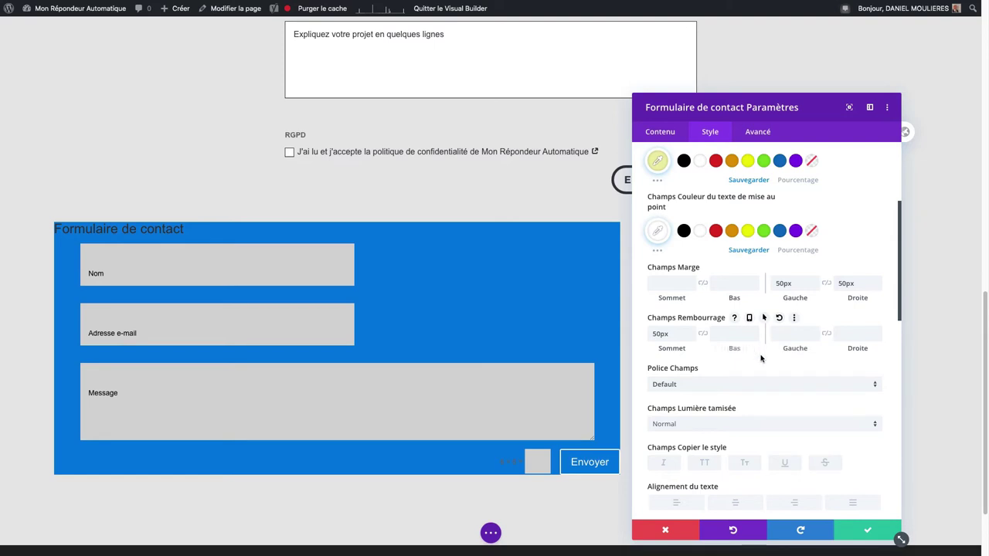
# Step: Preview centred field labels, then return them to left alignment
pyautogui.scroll(-3, 762, 359)
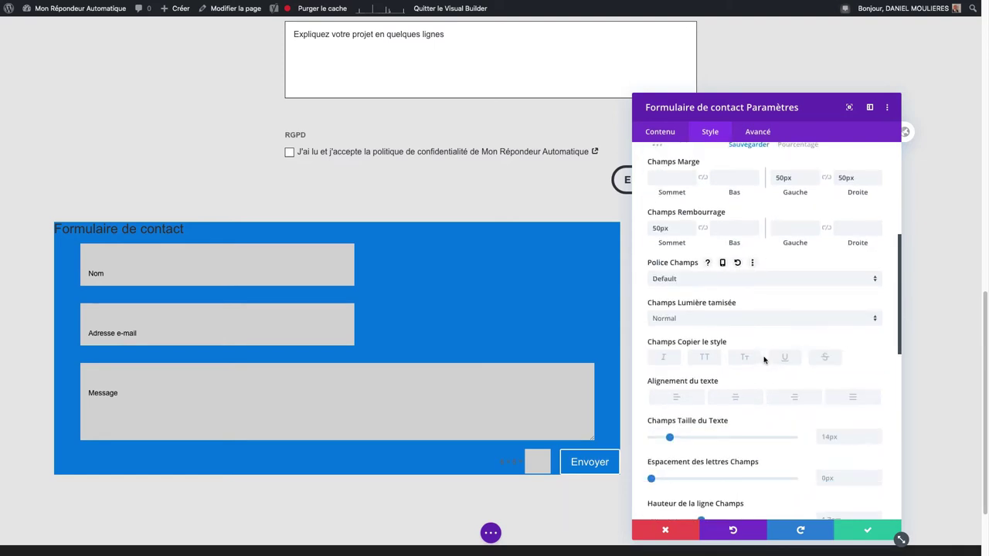
pyautogui.moveTo(900, 320); pyautogui.dragTo(900, 339)
pyautogui.scroll(-5, 846, 331)
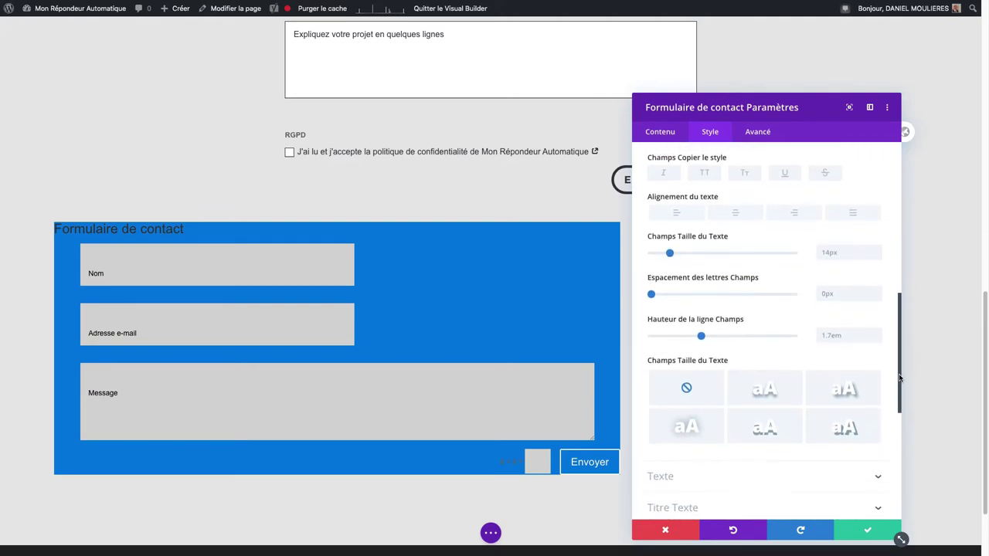
pyautogui.click(738, 206)
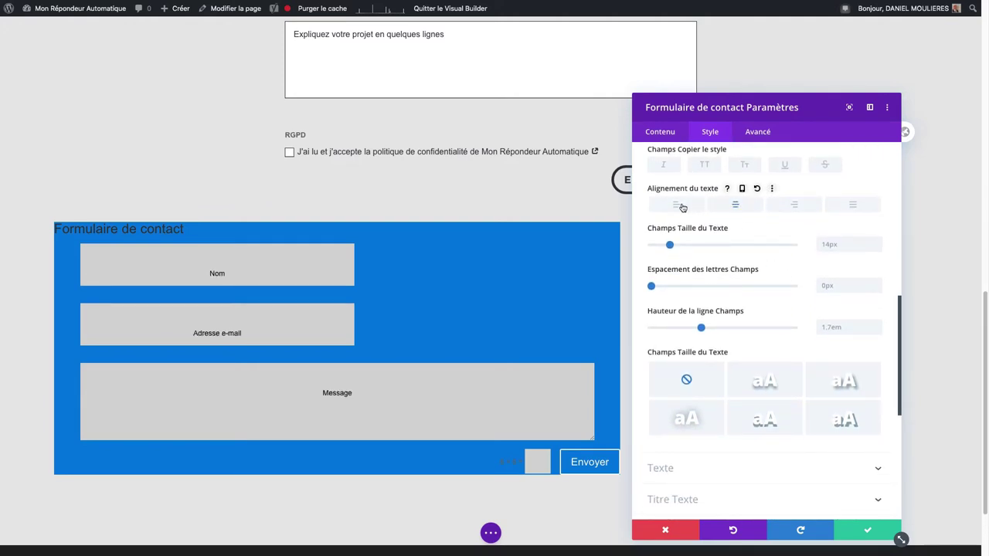
pyautogui.click(677, 204)
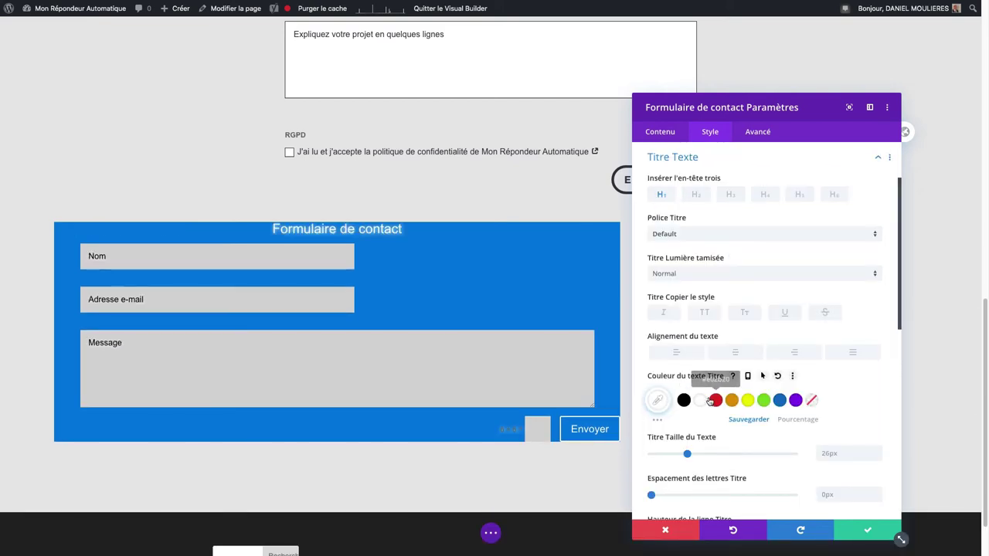
# Step: Set the form title to 34px text size with 2.3em line height
pyautogui.scroll(-5, 723, 357)
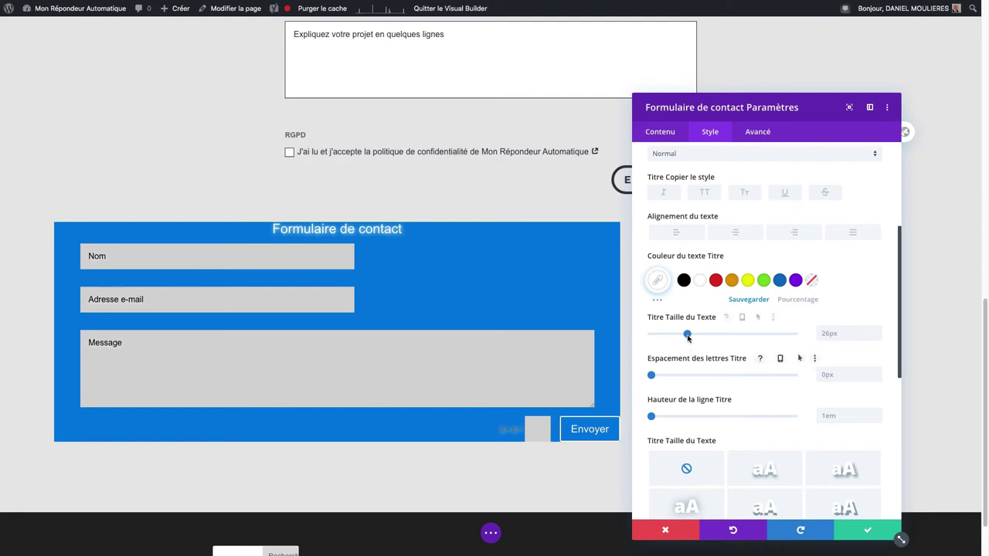
pyautogui.moveTo(688, 334); pyautogui.dragTo(698, 336)
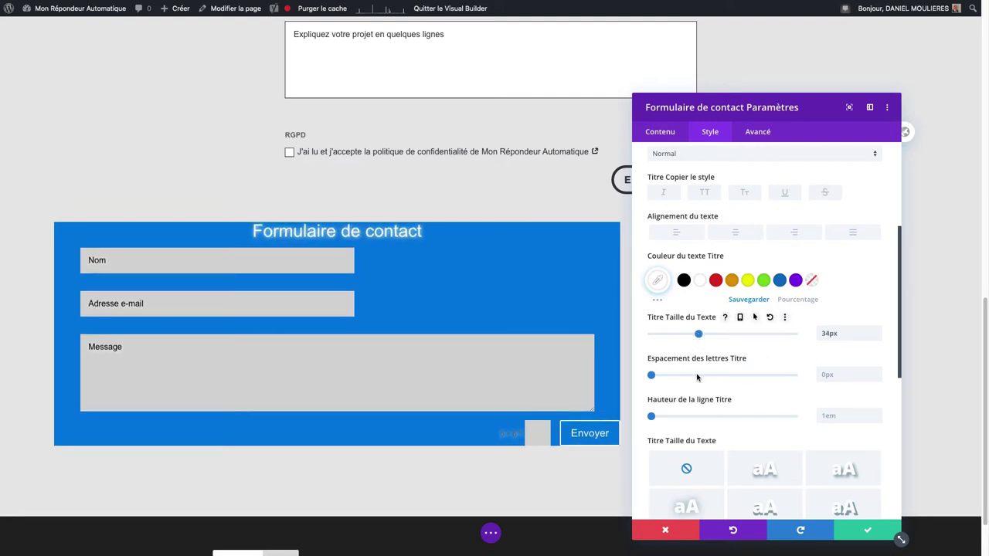
pyautogui.scroll(-1, 680, 373)
pyautogui.scroll(-2, 679, 374)
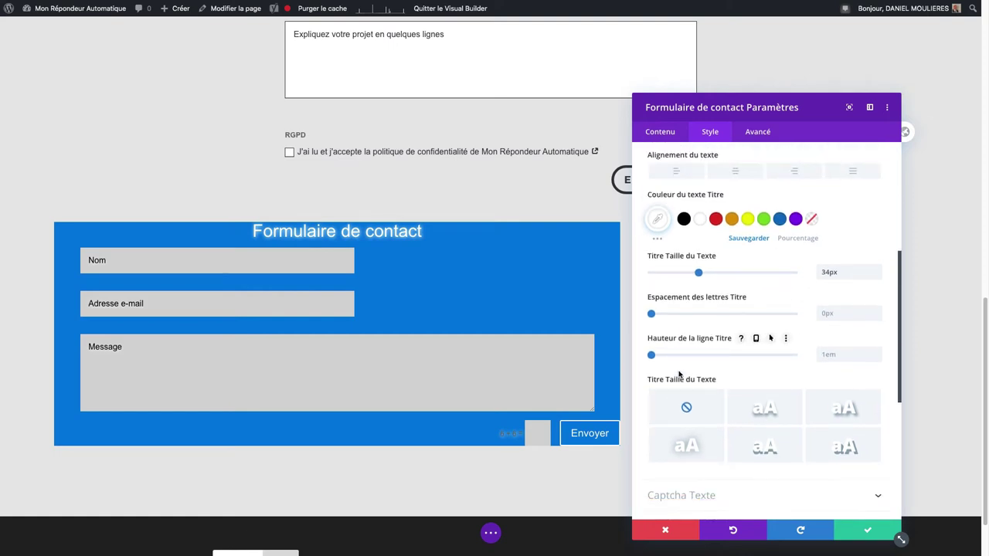
pyautogui.moveTo(654, 356); pyautogui.dragTo(744, 356)
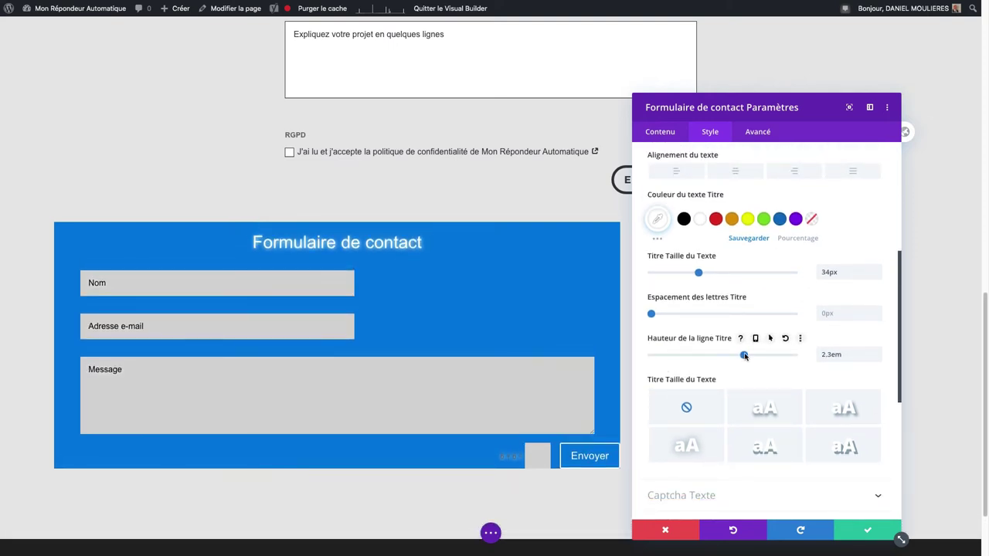
pyautogui.scroll(-5, 726, 369)
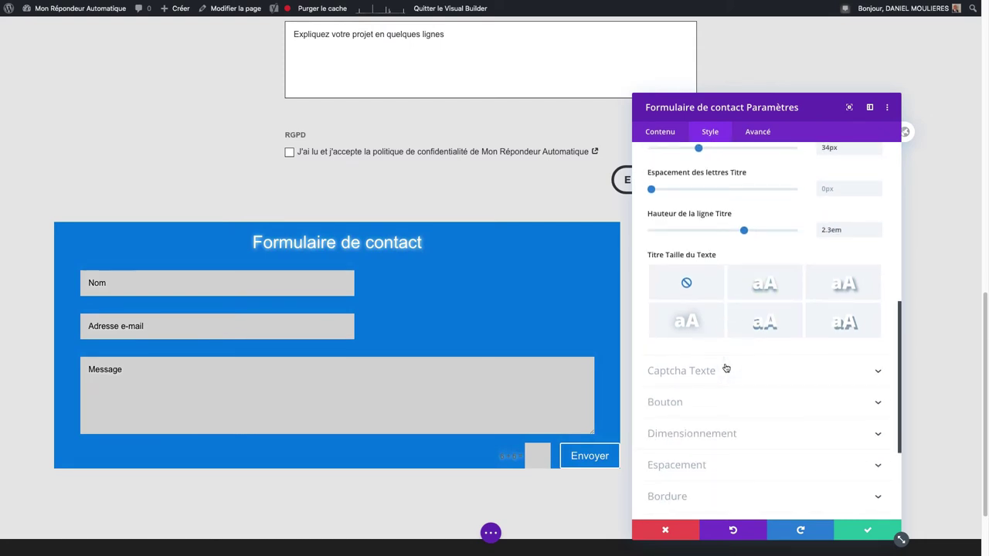
# Step: Make the captcha text white at 20px
pyautogui.click(711, 308)
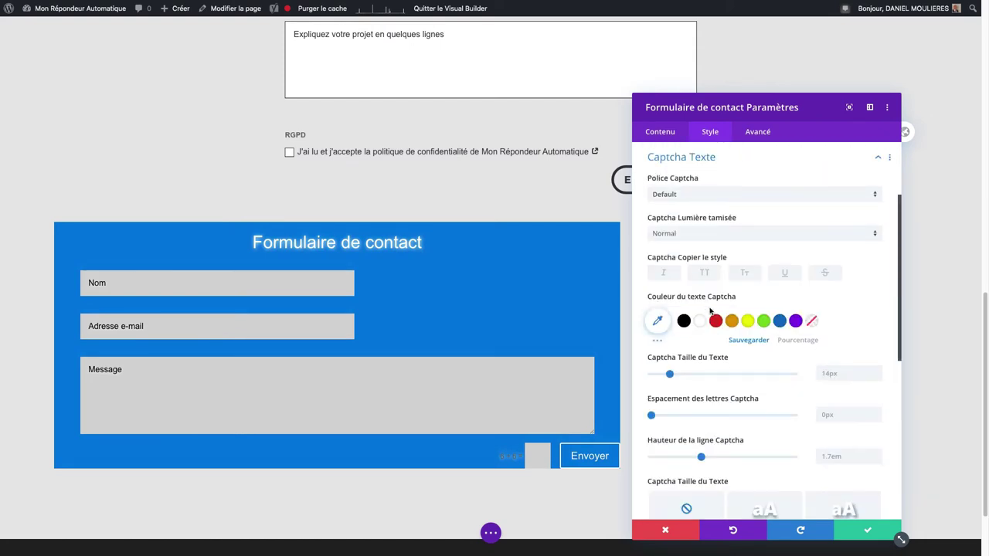
pyautogui.click(701, 322)
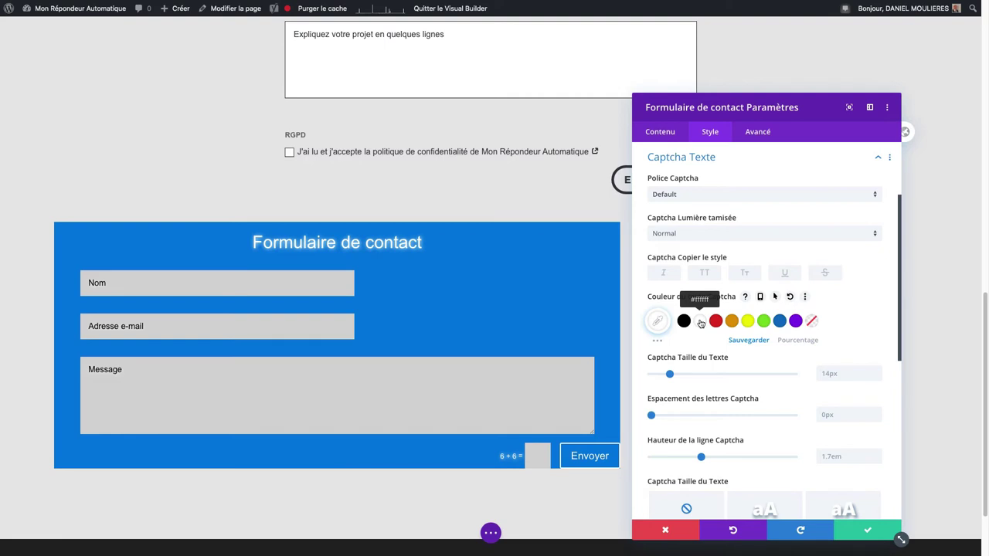
pyautogui.moveTo(669, 374); pyautogui.dragTo(677, 375)
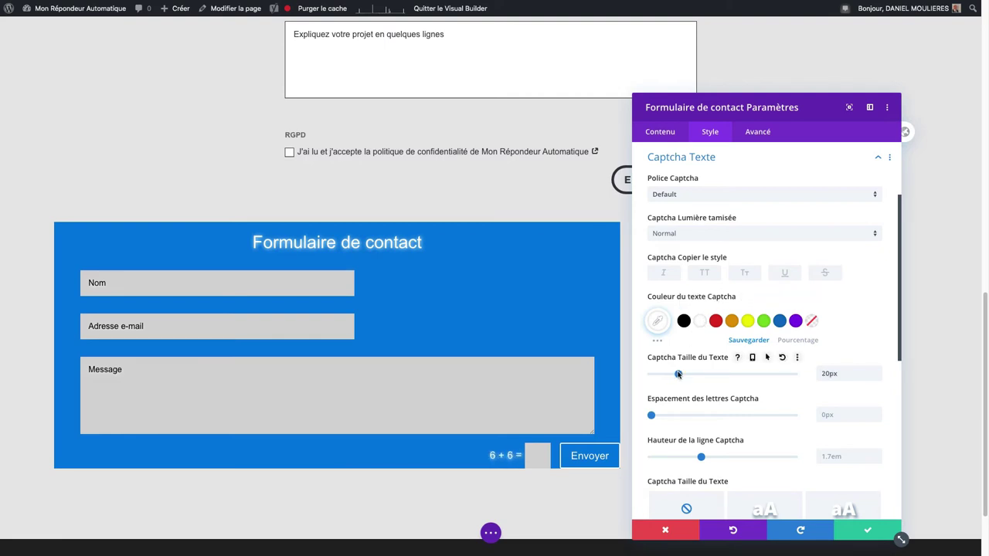
pyautogui.scroll(-3, 718, 369)
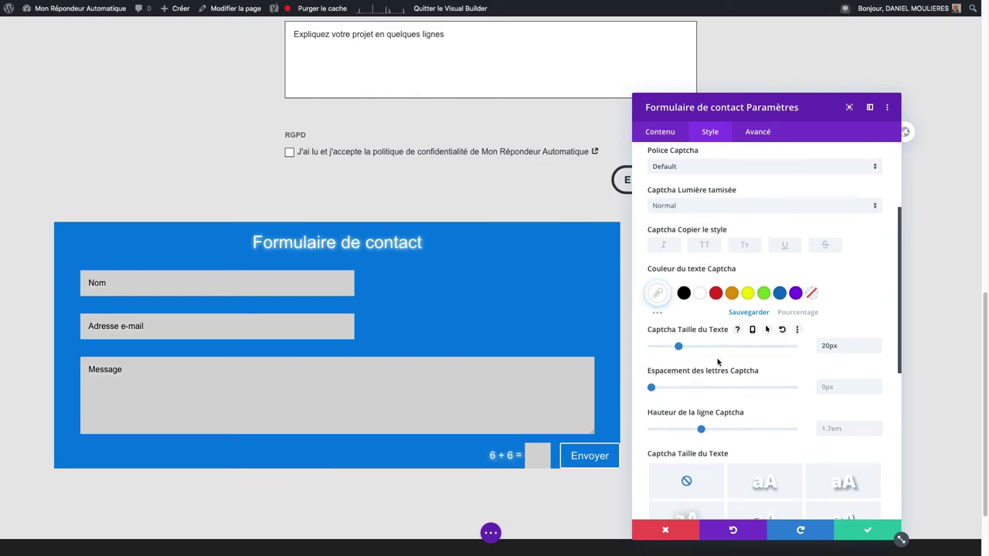
pyautogui.scroll(-2, 717, 362)
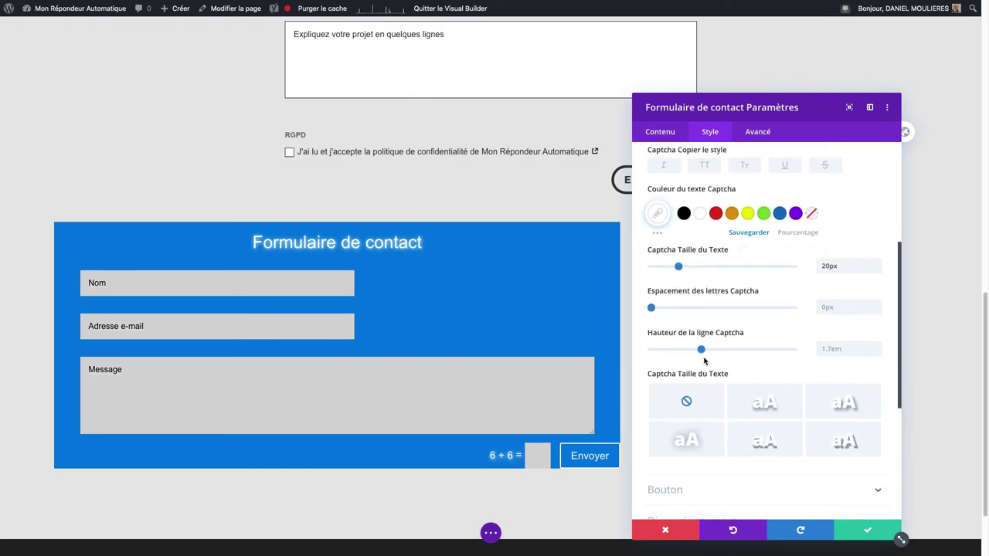
pyautogui.scroll(-1, 704, 362)
pyautogui.scroll(-3, 704, 361)
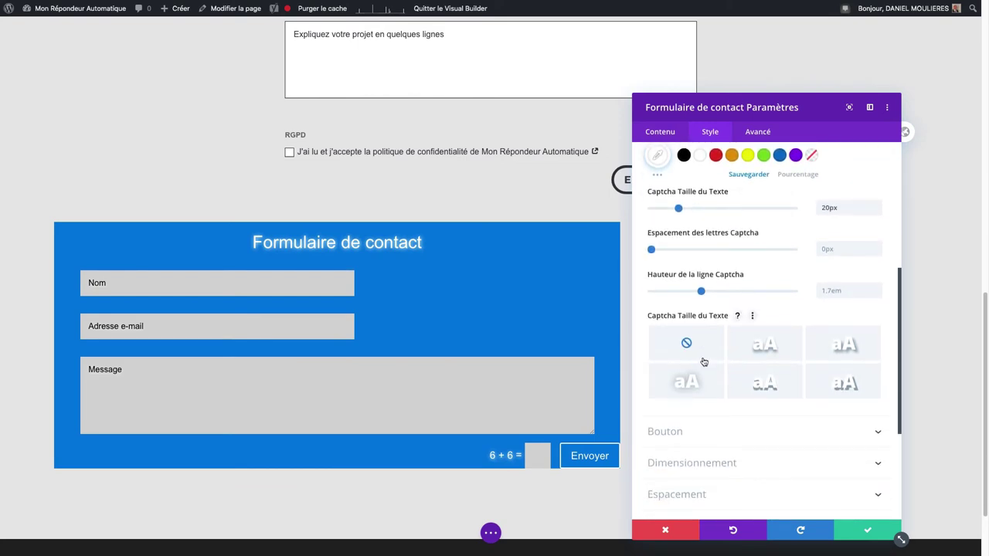
pyautogui.scroll(-2, 704, 361)
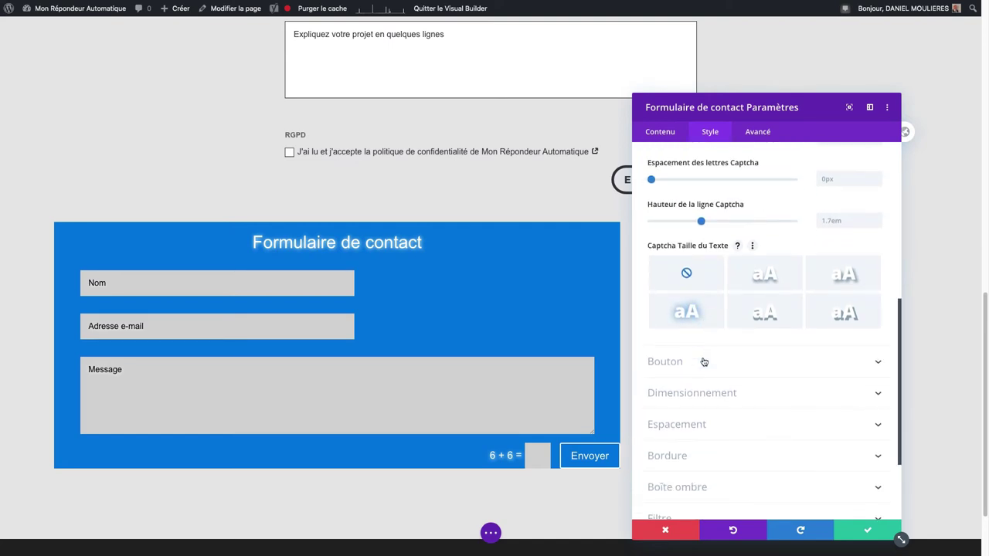
pyautogui.click(687, 347)
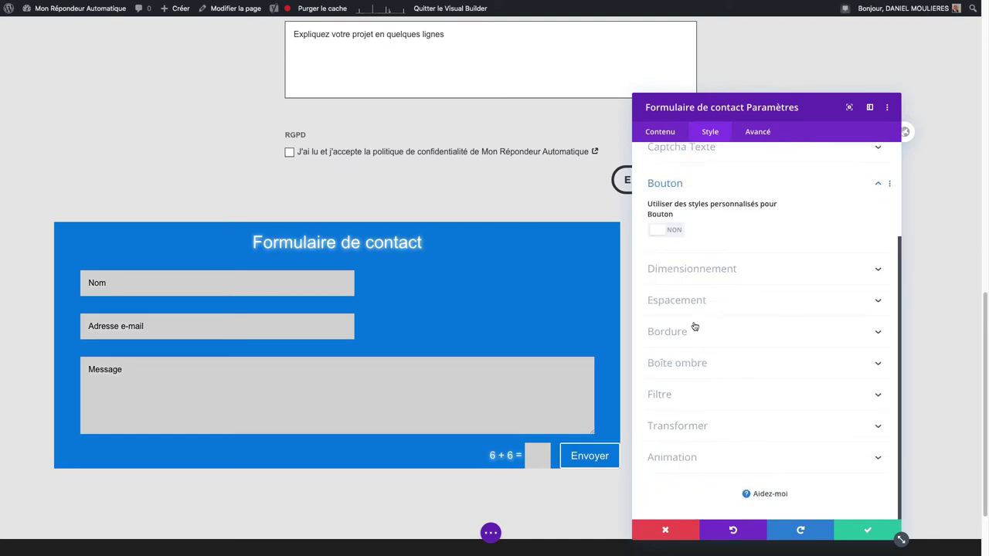
# Step: Enable custom styles for the Envoyer button with a red background and adjusted border width
pyautogui.click(663, 231)
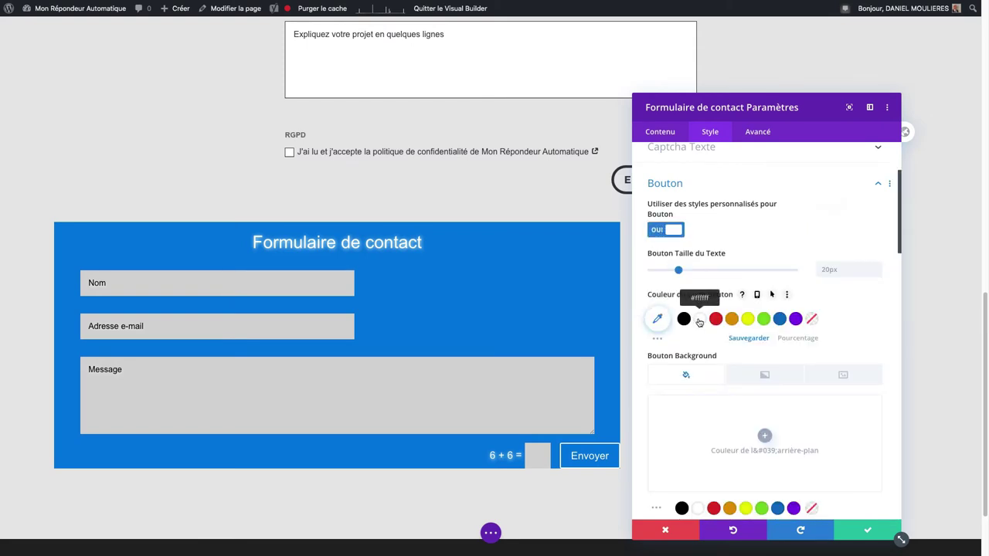
pyautogui.scroll(-3, 700, 344)
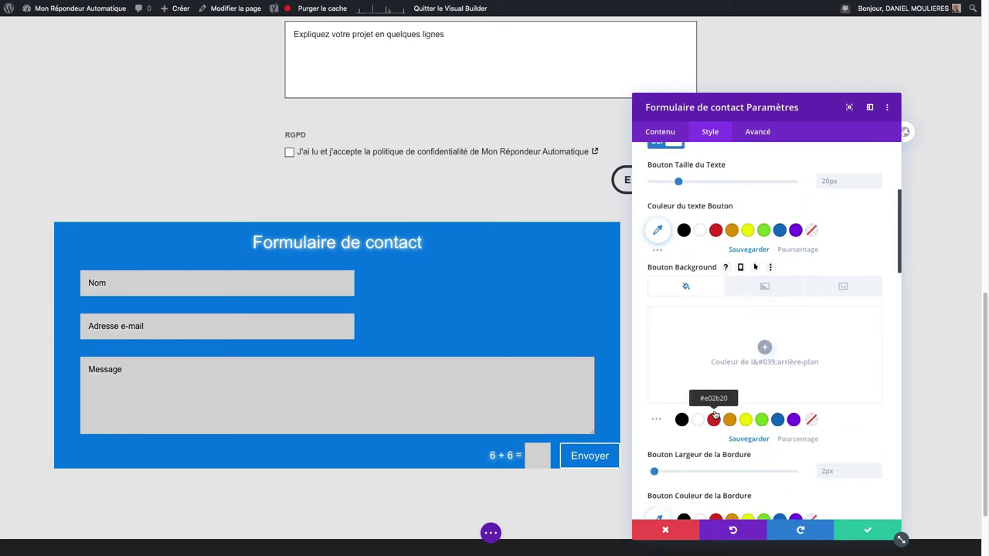
pyautogui.click(715, 418)
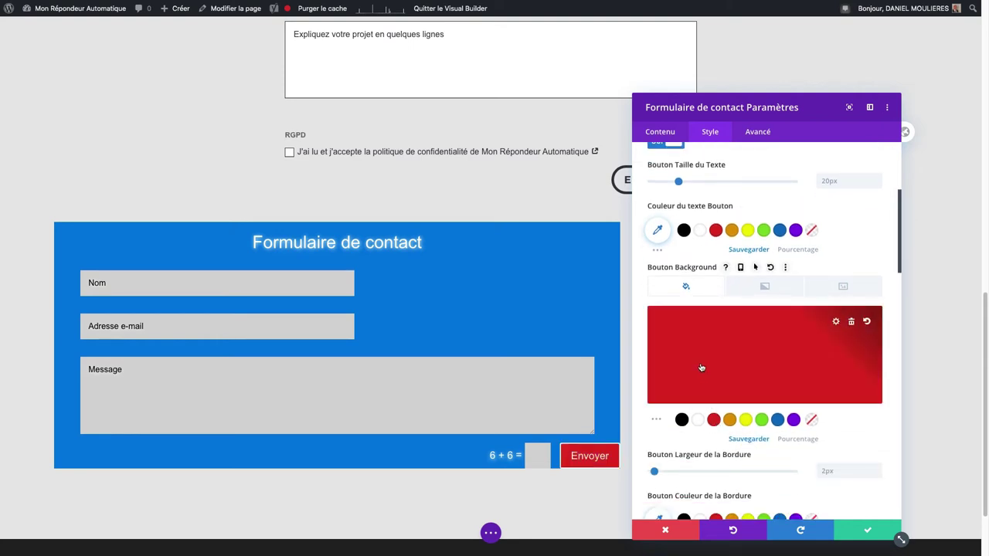
pyautogui.scroll(-2, 702, 368)
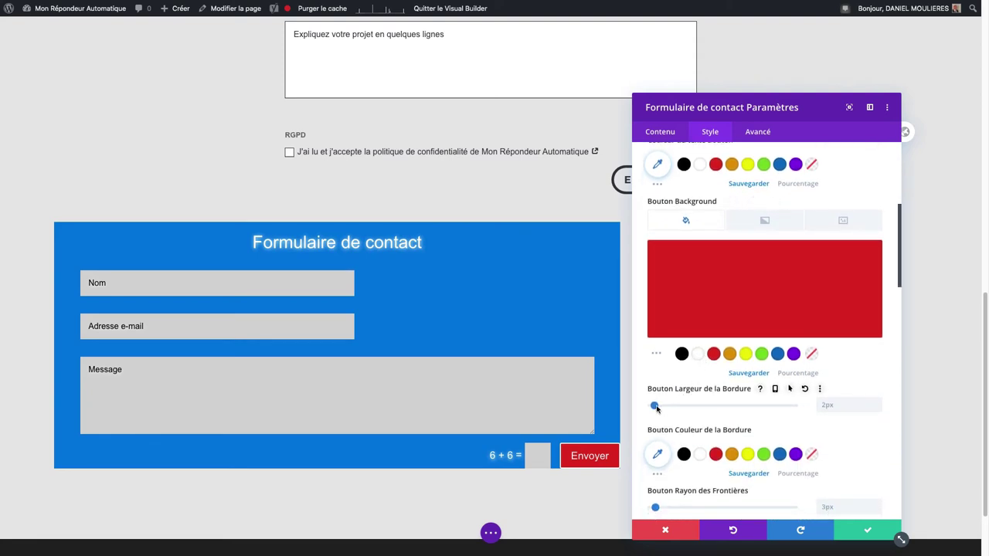
pyautogui.moveTo(655, 407); pyautogui.dragTo(653, 409)
# Step: Round the Envoyer button's corners and add an arrow icon
pyautogui.scroll(-2, 732, 391)
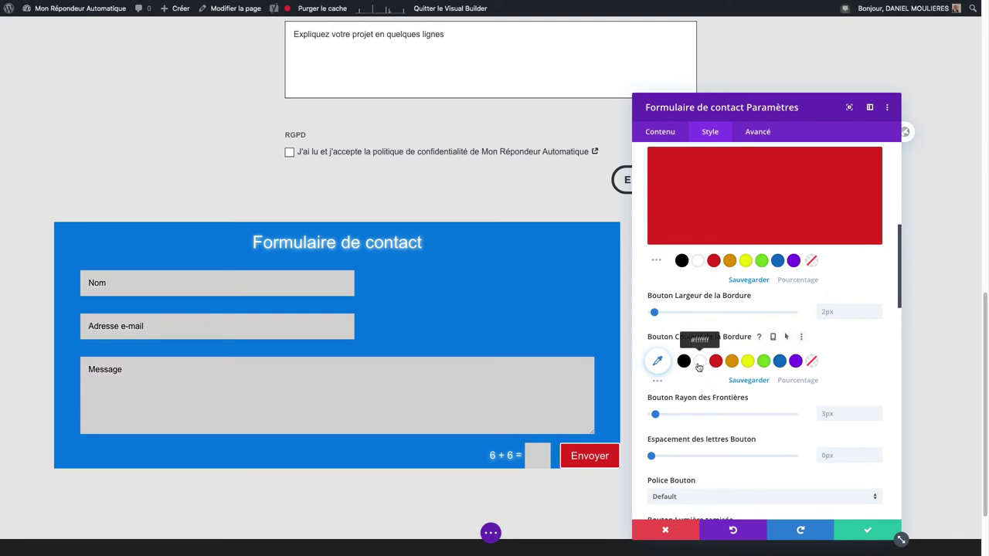
pyautogui.scroll(-1, 695, 374)
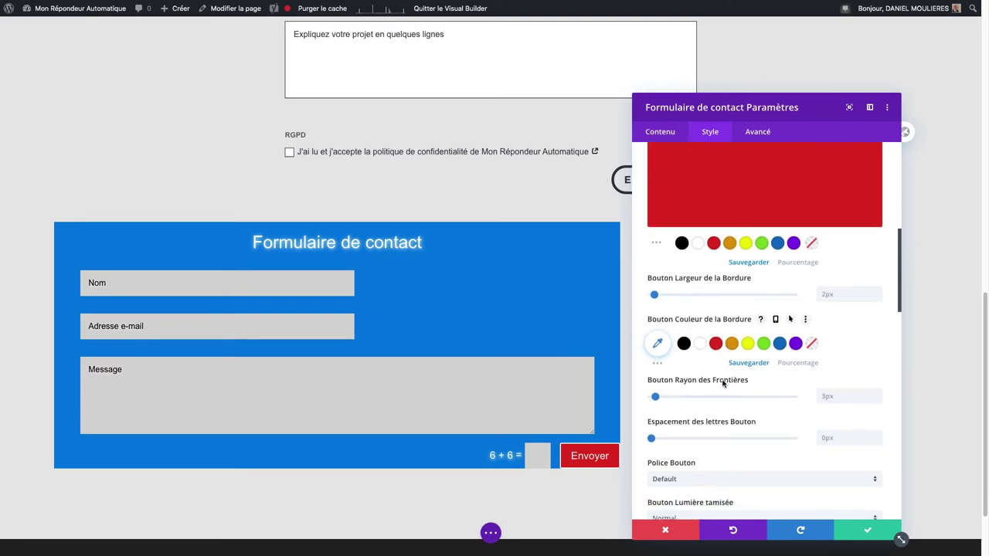
pyautogui.moveTo(657, 368); pyautogui.dragTo(669, 366)
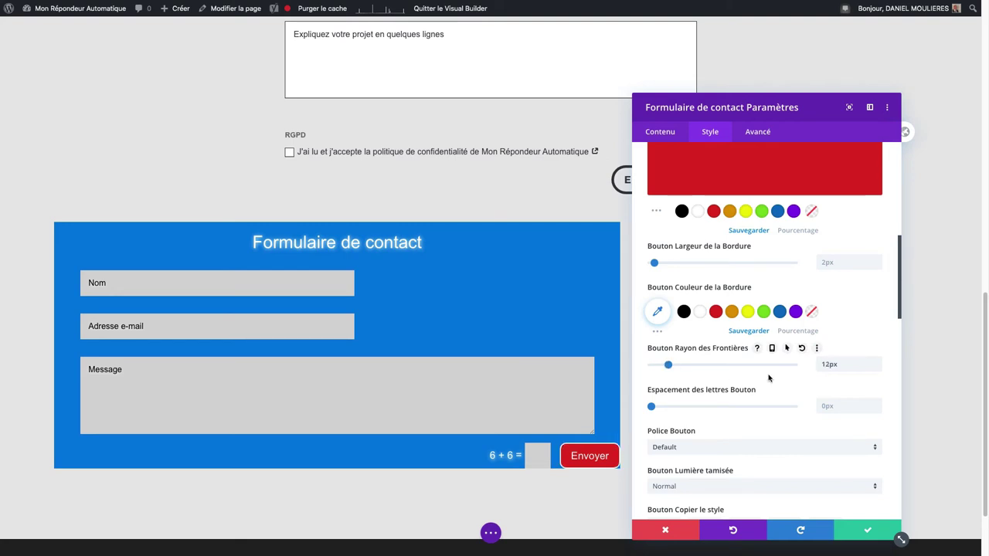
pyautogui.scroll(-2, 764, 376)
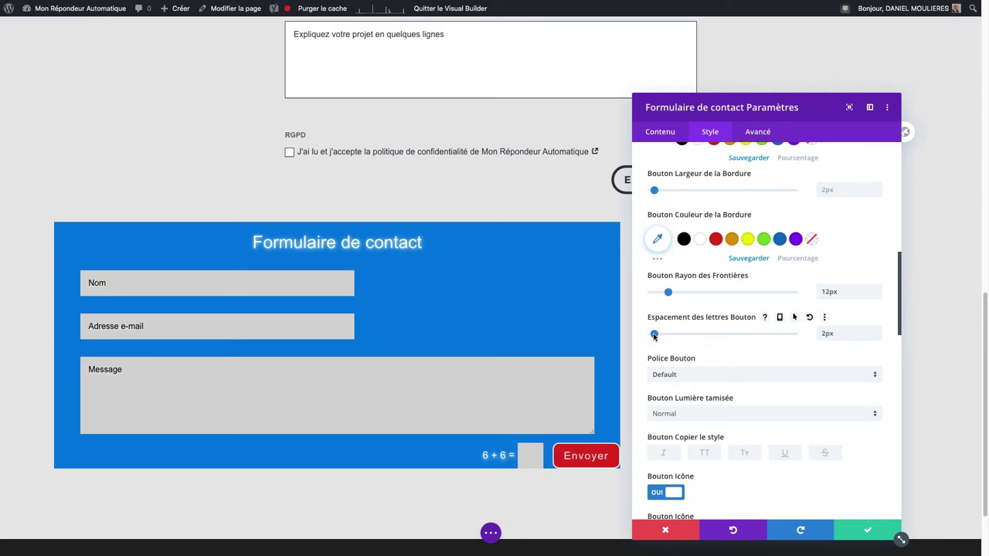
pyautogui.scroll(-5, 706, 359)
pyautogui.scroll(-2, 707, 359)
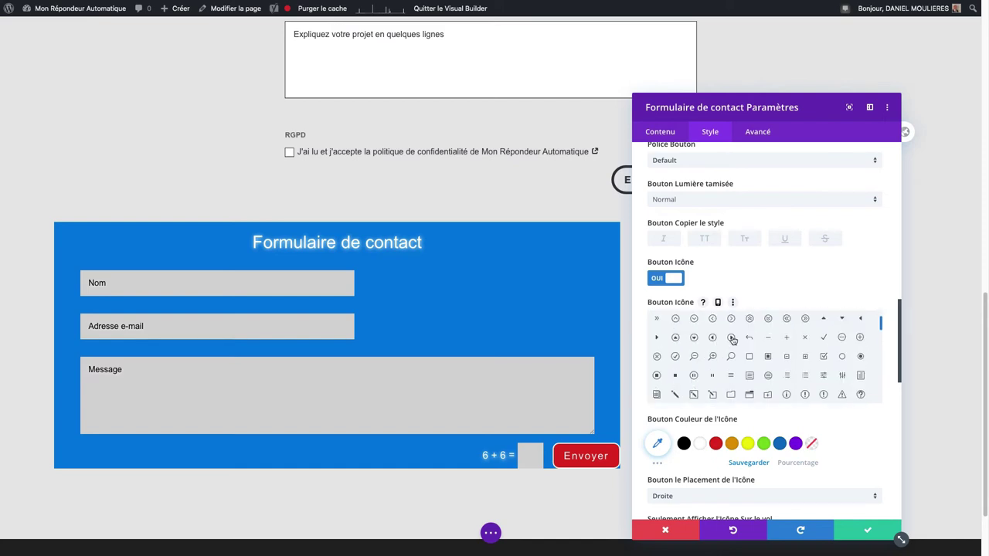
pyautogui.click(731, 338)
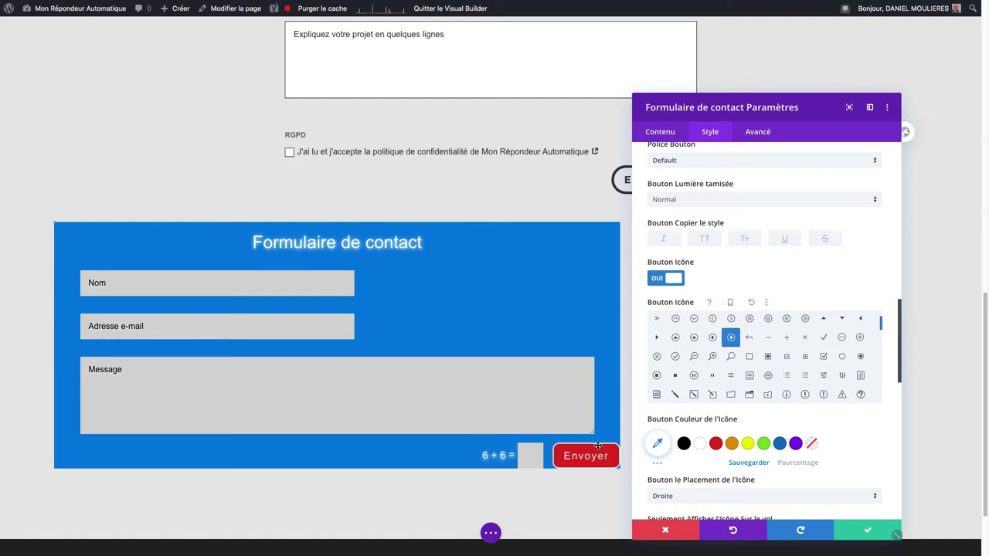
pyautogui.scroll(-5, 674, 394)
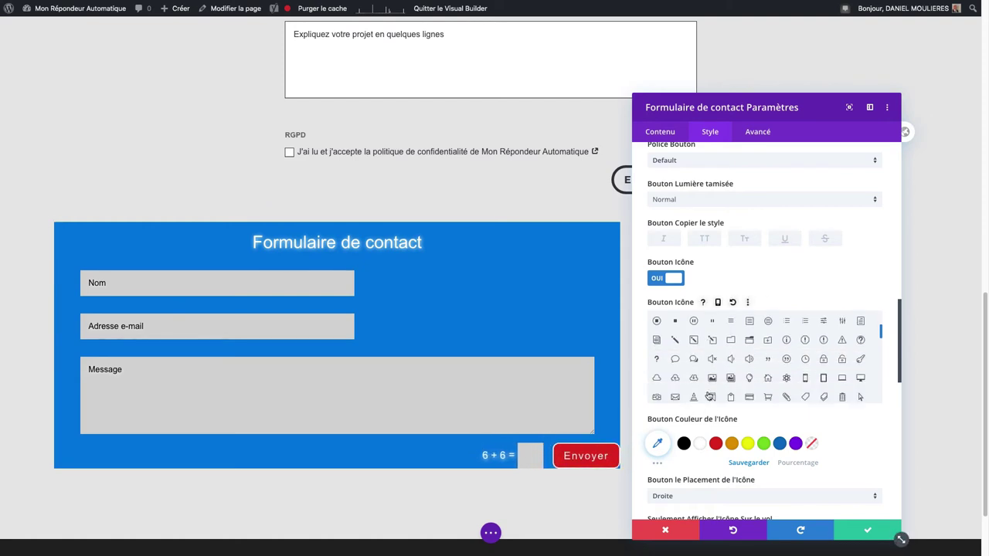
pyautogui.scroll(-2, 715, 418)
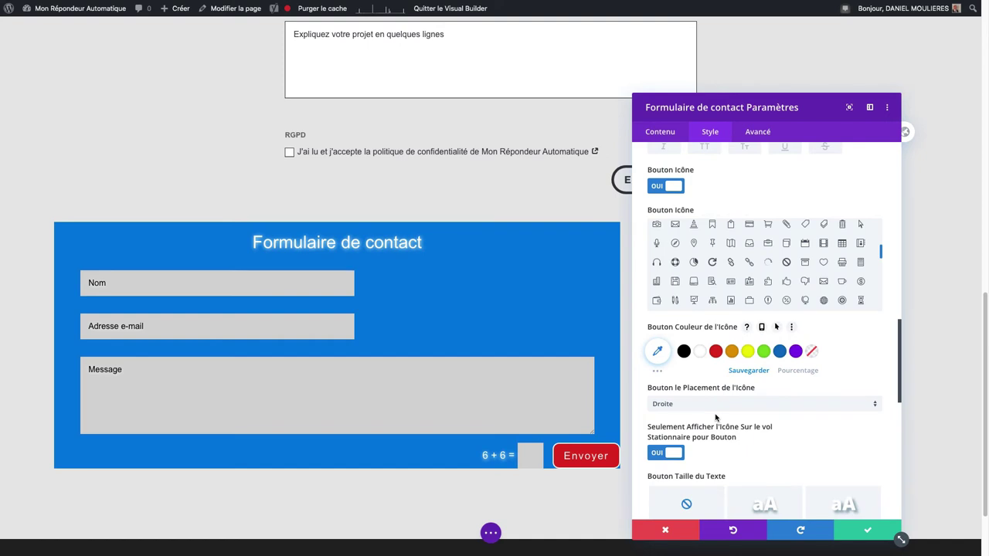
pyautogui.scroll(-1, 667, 387)
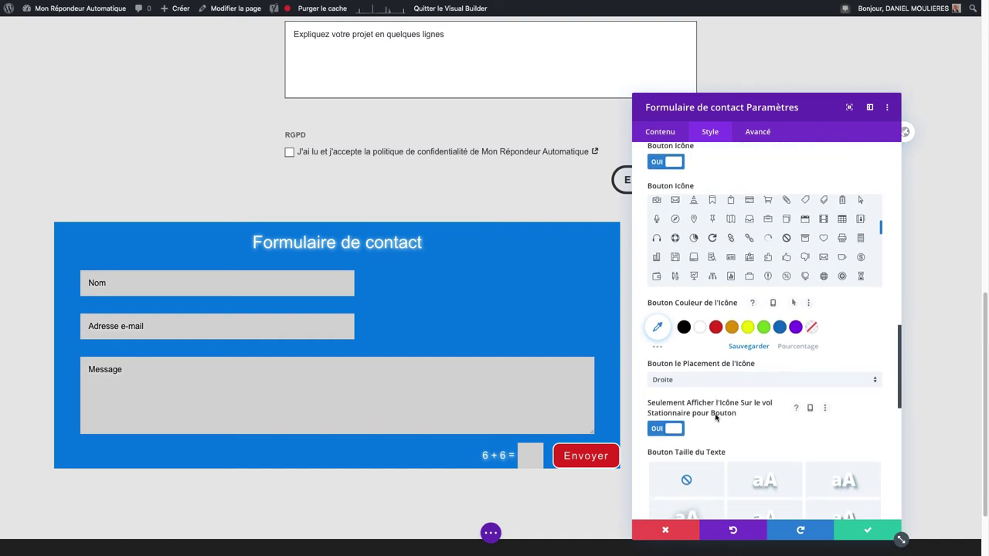
# Step: Keep the button icon on the right and show it always, not only on hover
pyautogui.click(669, 381)
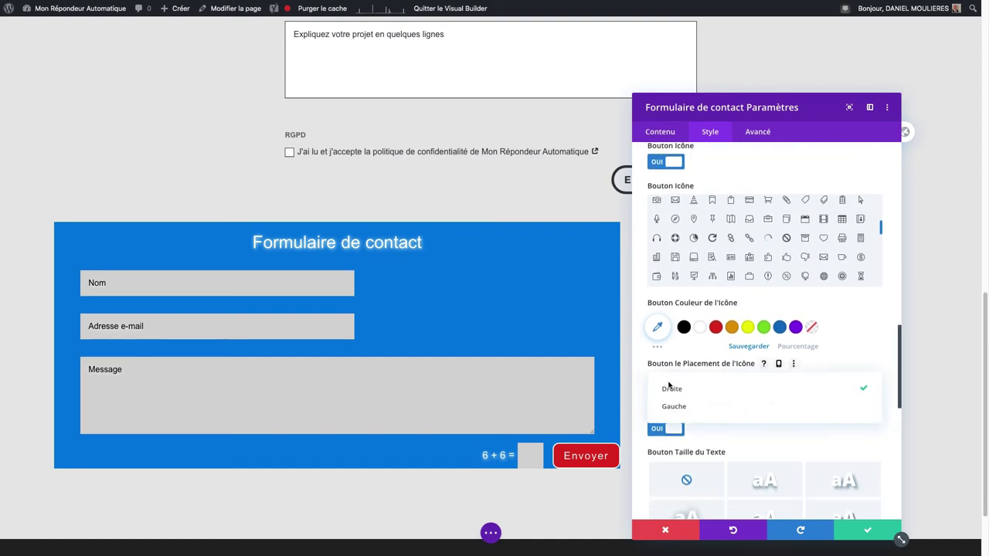
pyautogui.click(670, 390)
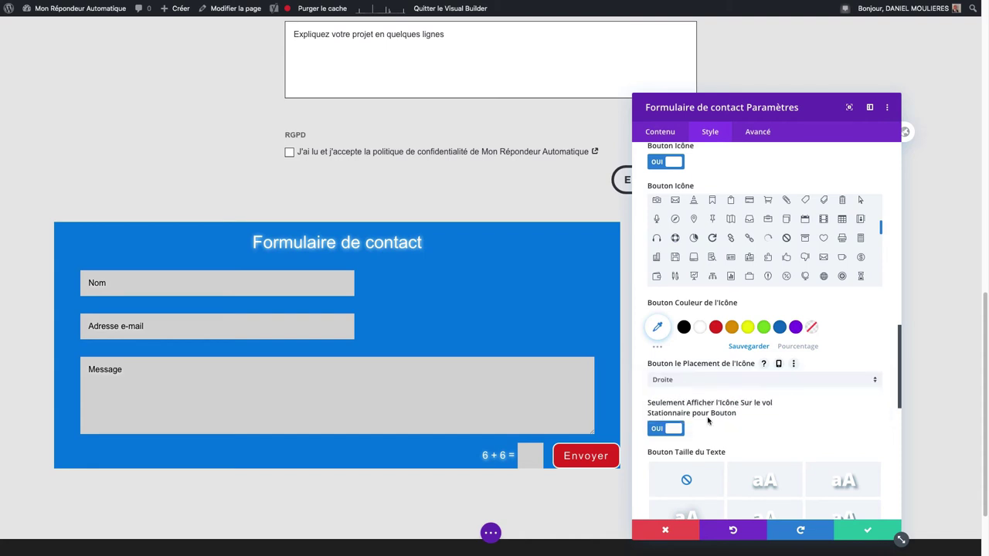
pyautogui.click(660, 430)
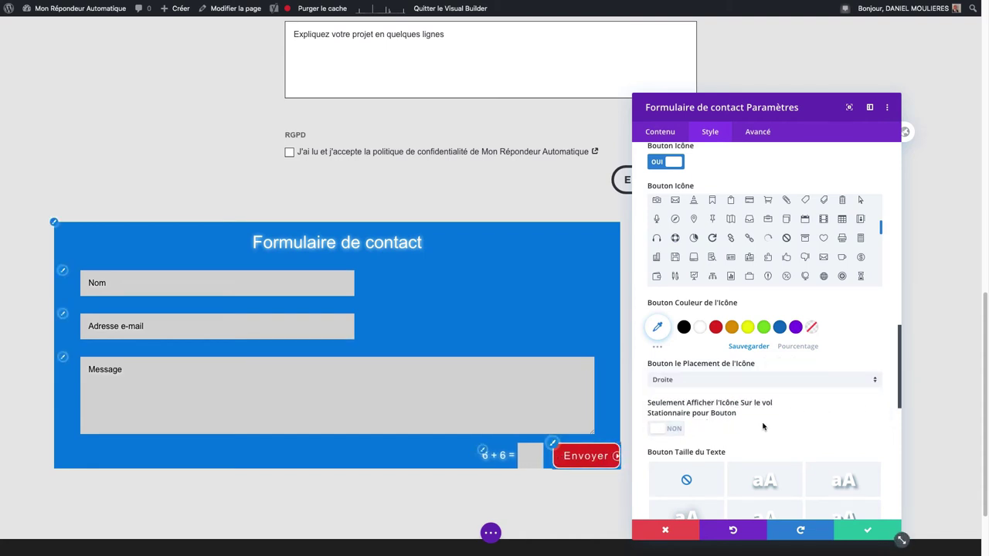
pyautogui.scroll(-5, 737, 408)
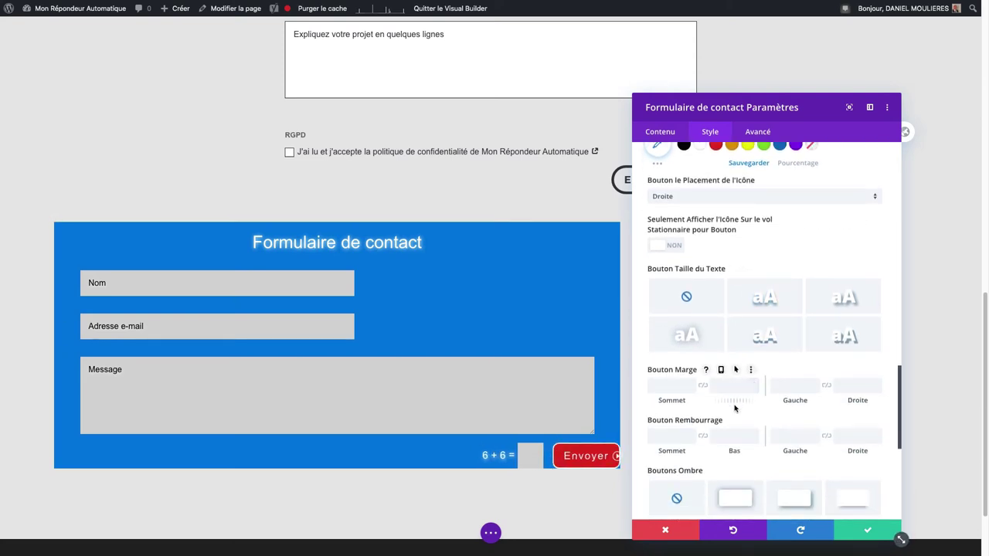
# Step: Give the Envoyer button 50px bottom and right margins, plus 30px left and 40px right padding
pyautogui.scroll(-3, 735, 406)
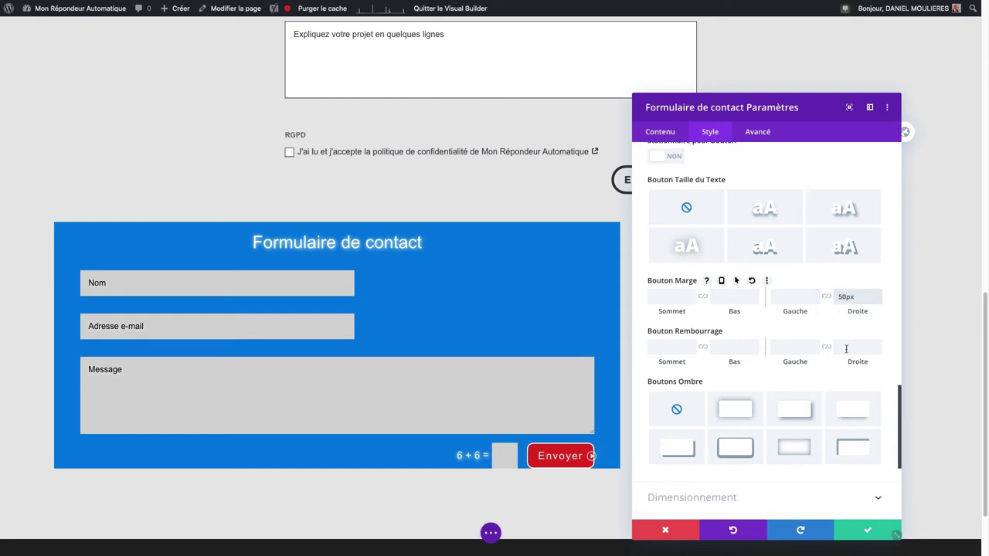
pyautogui.click(742, 301)
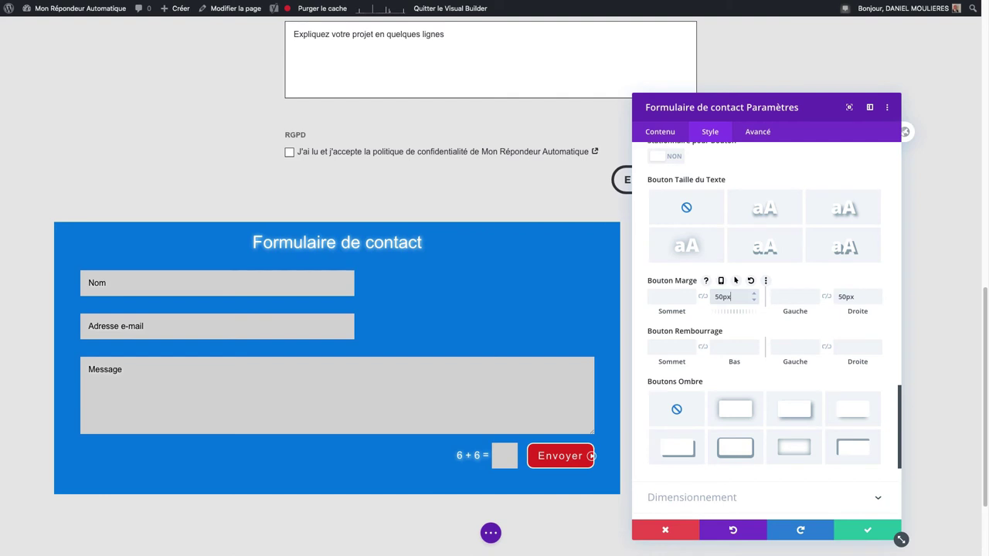
pyautogui.click(681, 347)
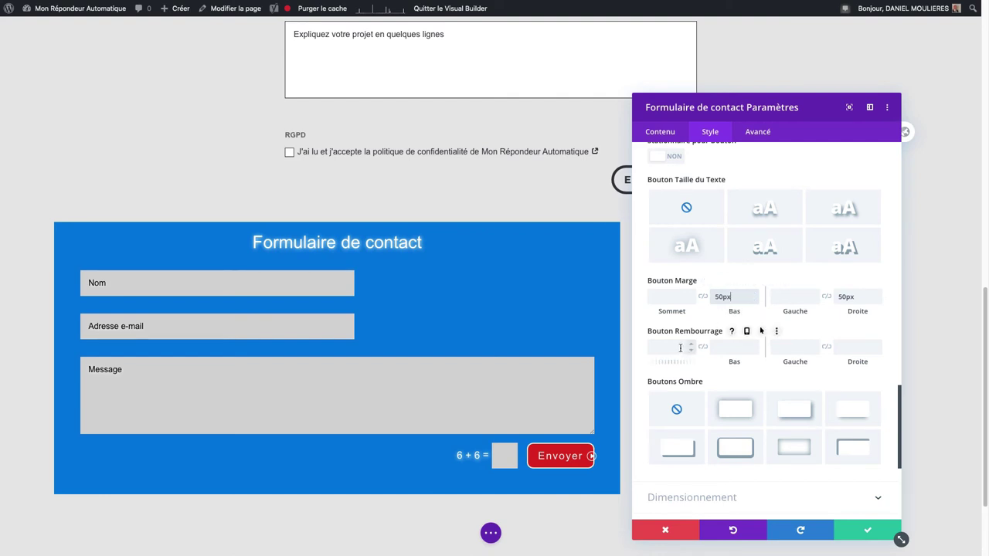
pyautogui.click(792, 349)
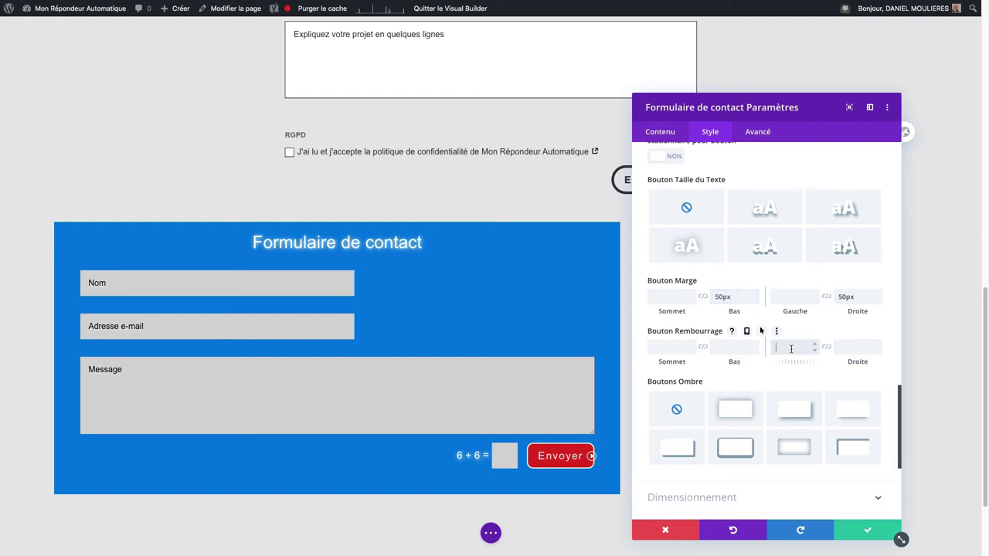
pyautogui.write('30')
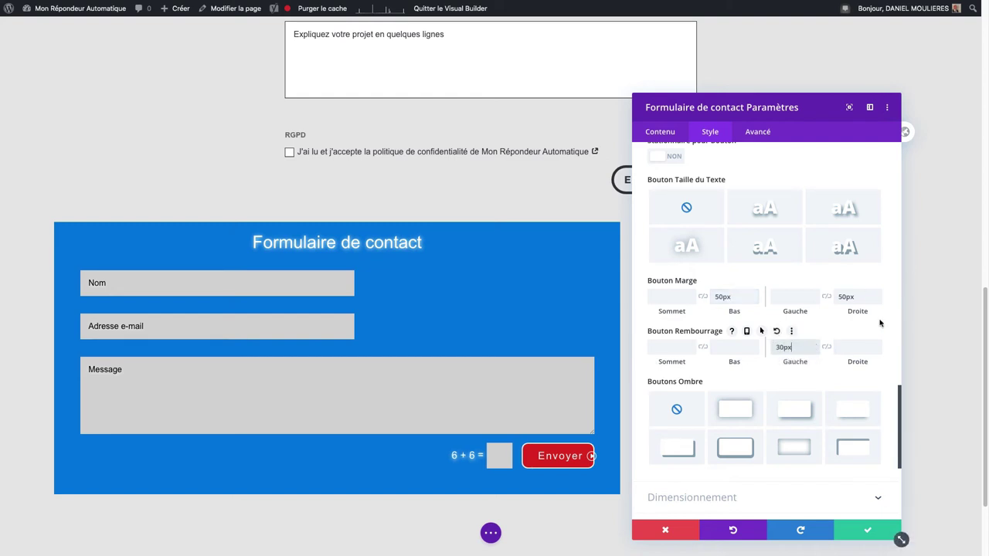
pyautogui.click(858, 347)
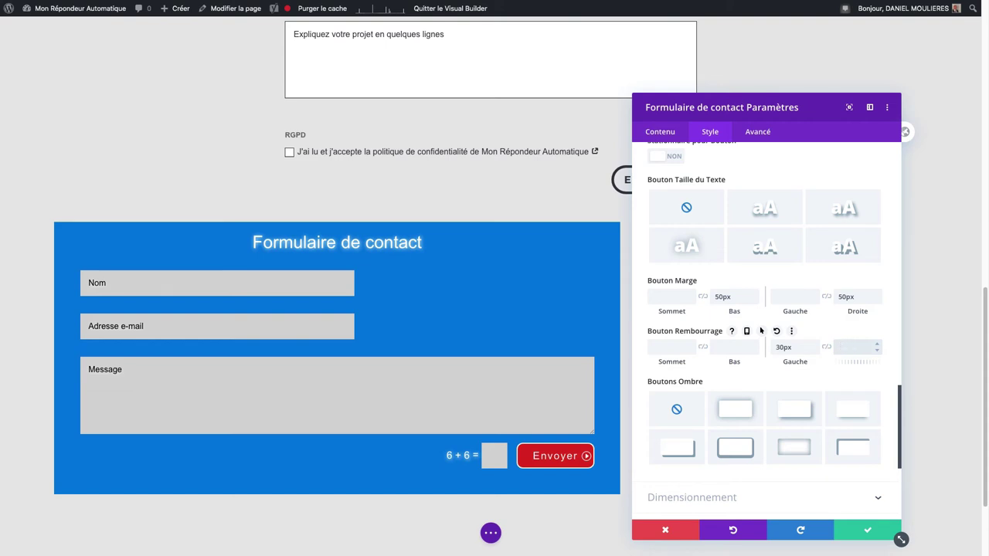
pyautogui.write('40')
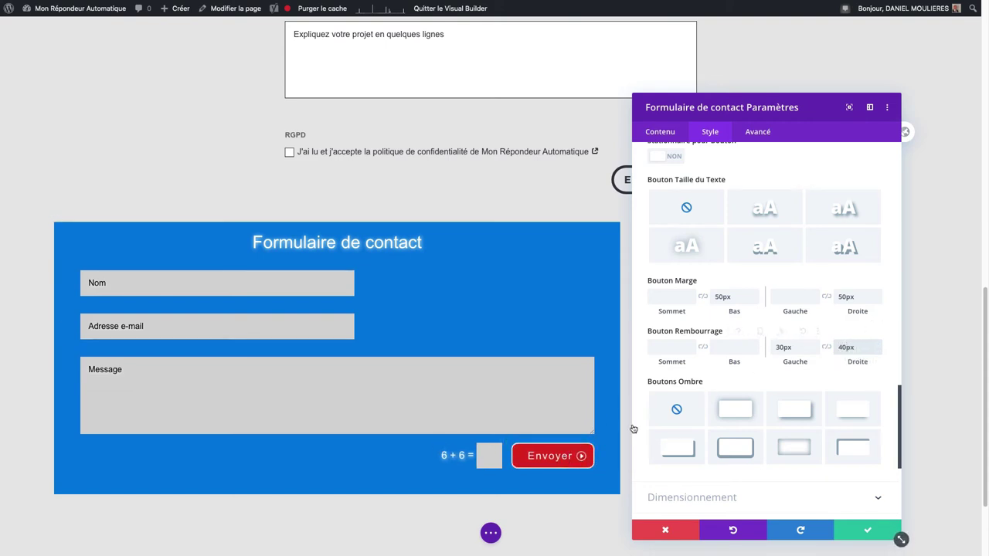
pyautogui.scroll(-1, 799, 281)
pyautogui.scroll(-5, 799, 281)
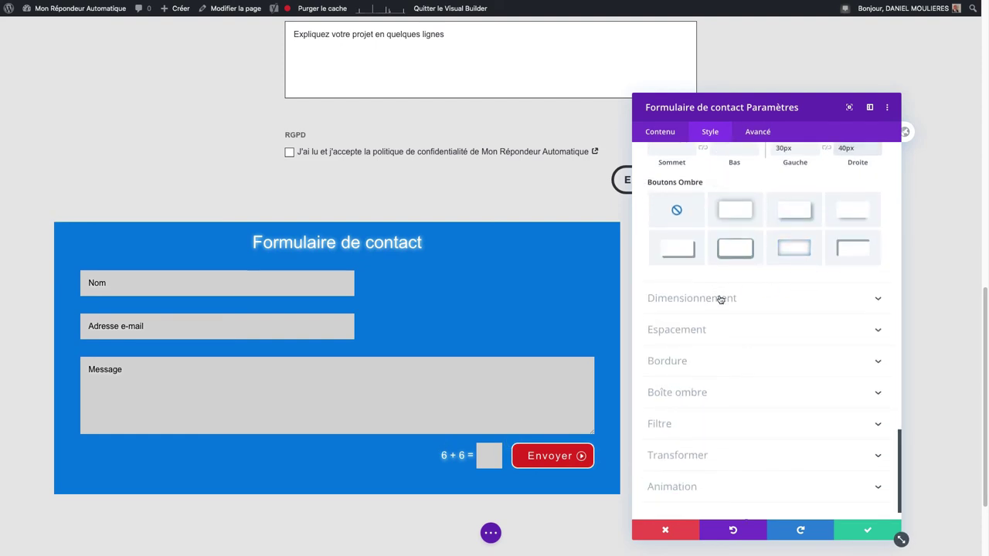
# Step: Centre the contact form's text alignment and set its Largeur maximale to 100%
pyautogui.click(717, 297)
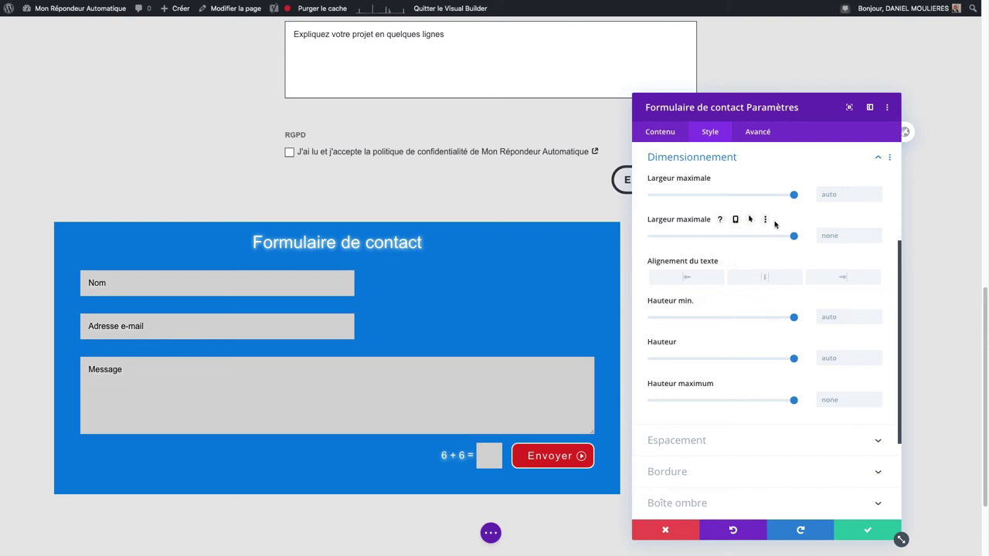
pyautogui.click(765, 279)
pyautogui.moveTo(794, 195); pyautogui.dragTo(815, 202)
pyautogui.click(826, 194)
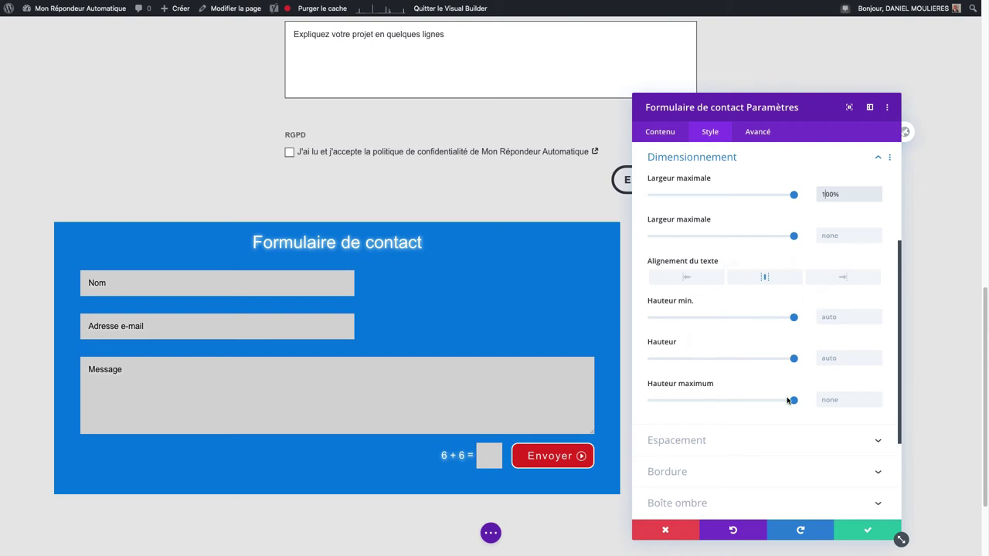
pyautogui.scroll(-2, 755, 370)
pyautogui.scroll(-2, 755, 370)
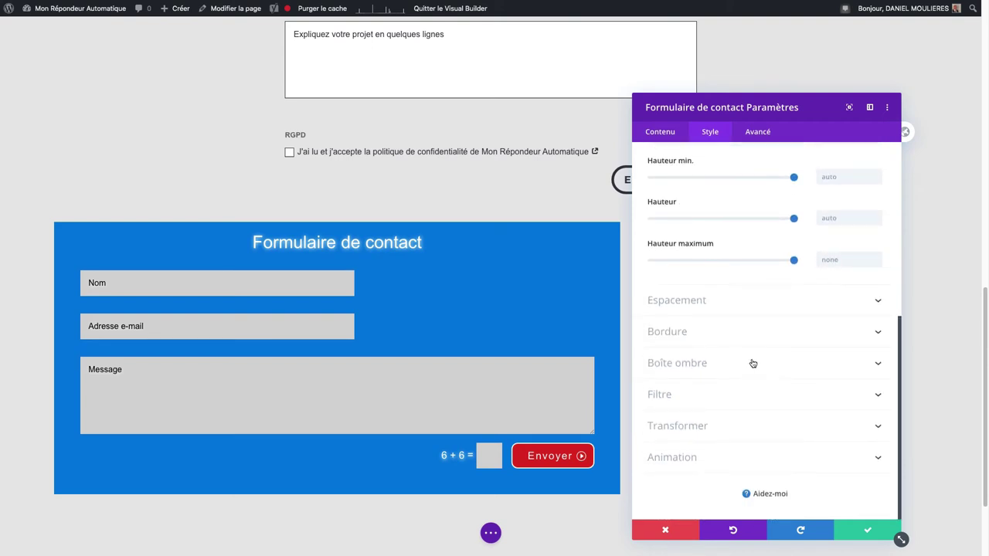
pyautogui.click(730, 307)
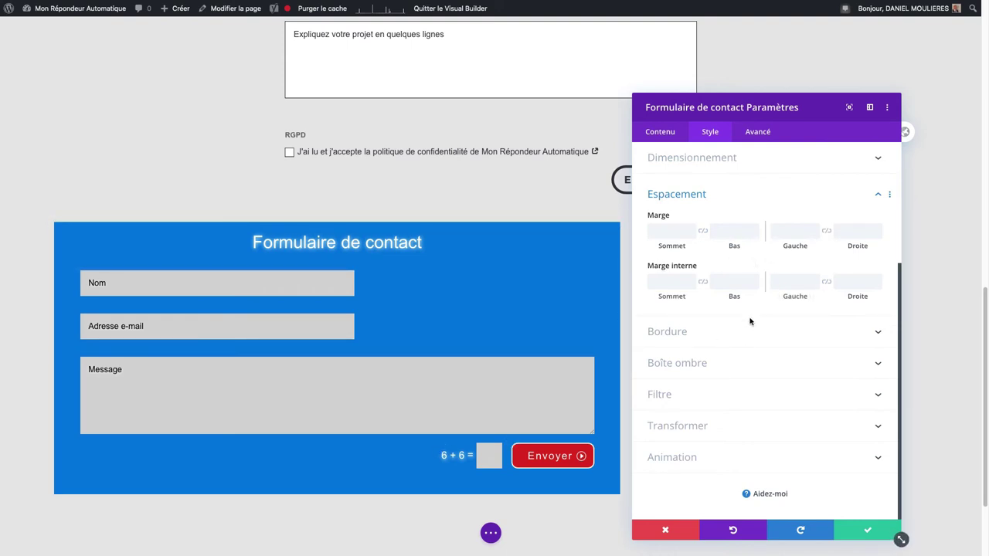
# Step: Try a thicker border on the form fields and keep the solid border style
pyautogui.click(717, 332)
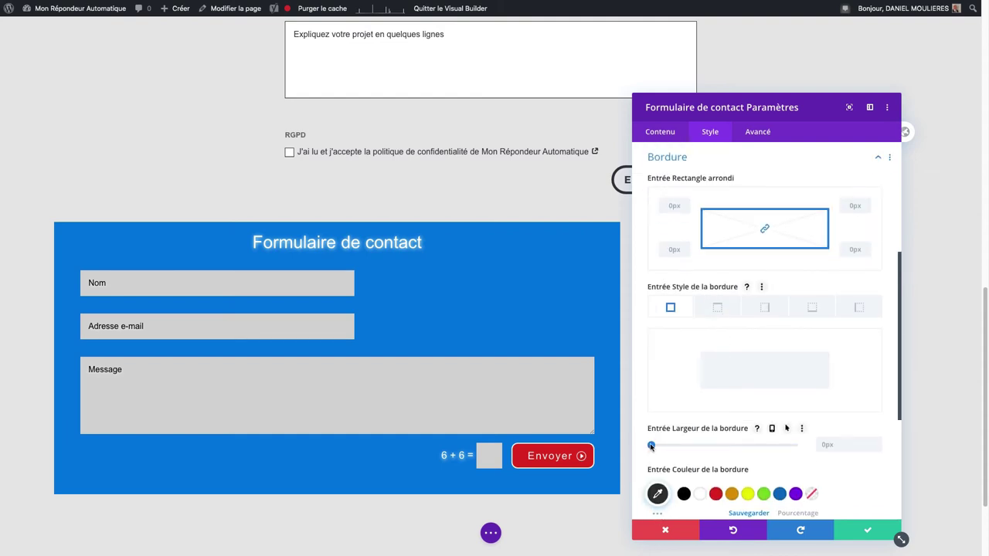
pyautogui.moveTo(652, 445); pyautogui.dragTo(635, 447)
pyautogui.scroll(-1, 723, 426)
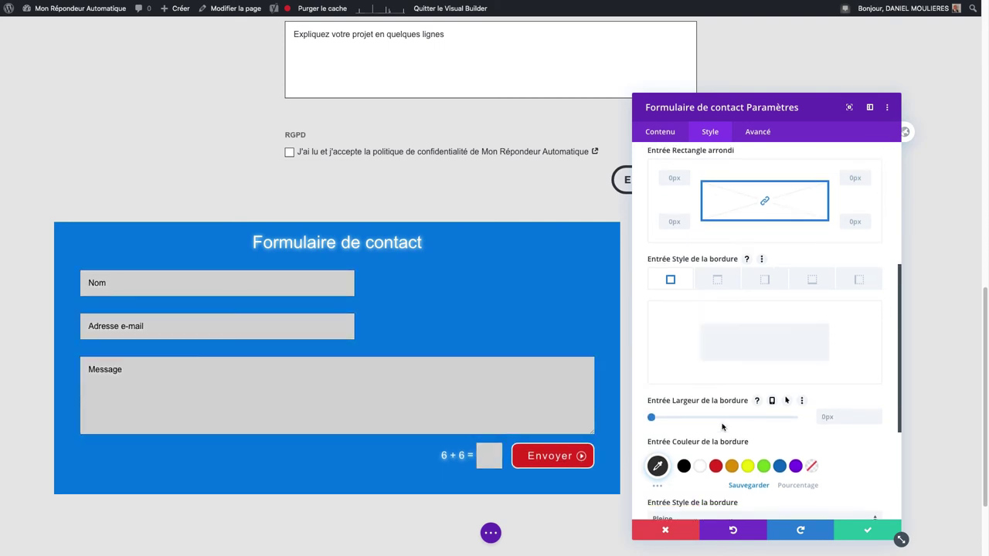
pyautogui.scroll(-3, 722, 427)
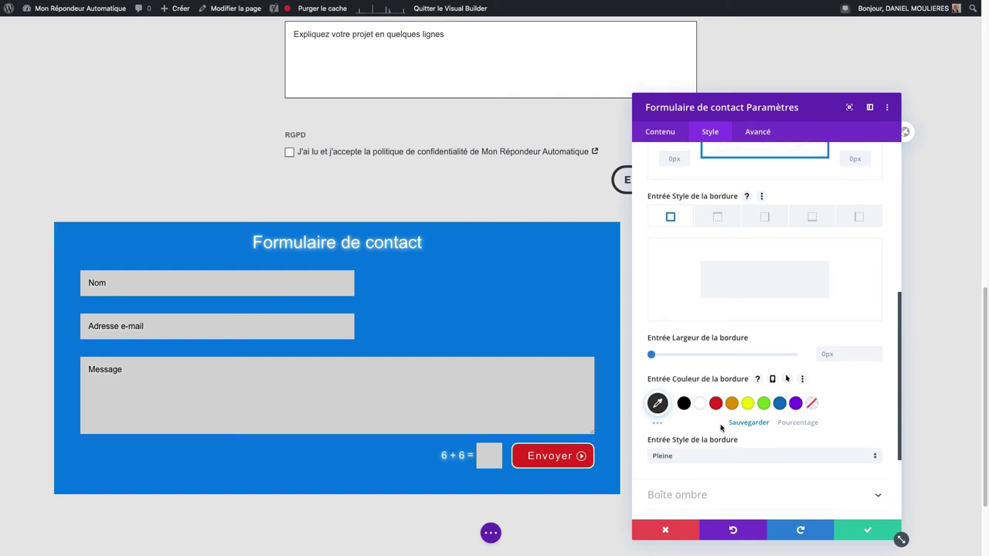
pyautogui.scroll(-1, 721, 427)
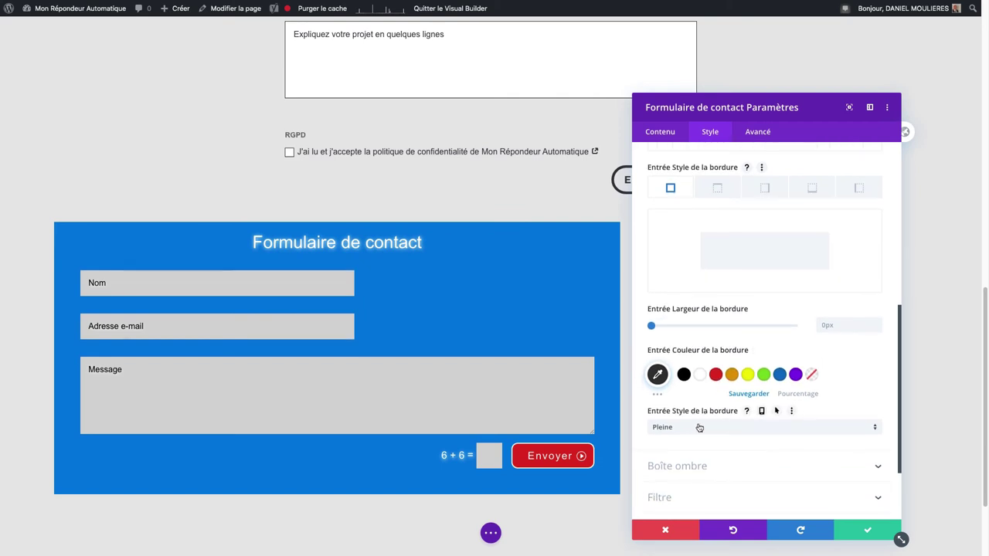
pyautogui.click(700, 428)
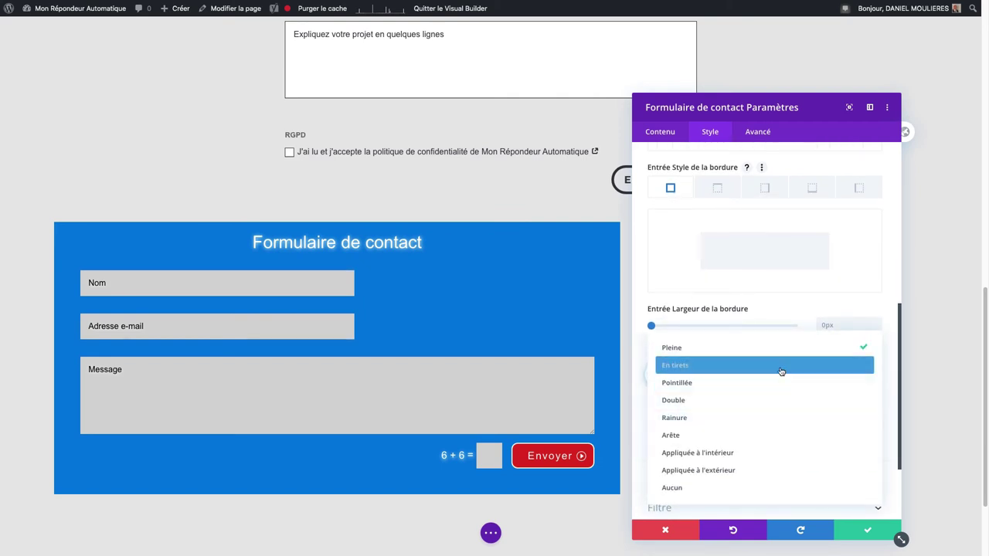
pyautogui.click(766, 349)
pyautogui.scroll(-3, 765, 374)
pyautogui.scroll(-1, 761, 373)
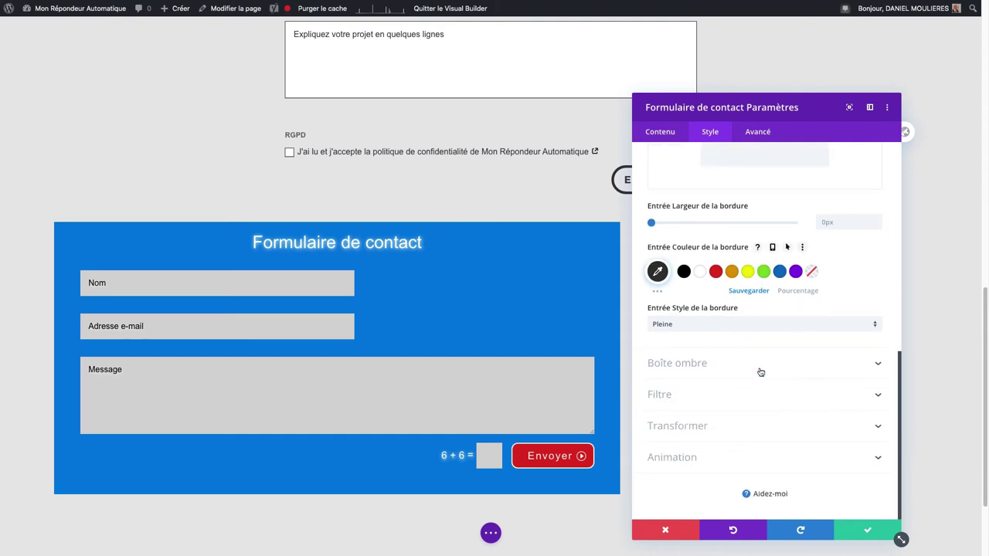
# Step: Look through the form's box shadow, filter and transform options
pyautogui.click(700, 365)
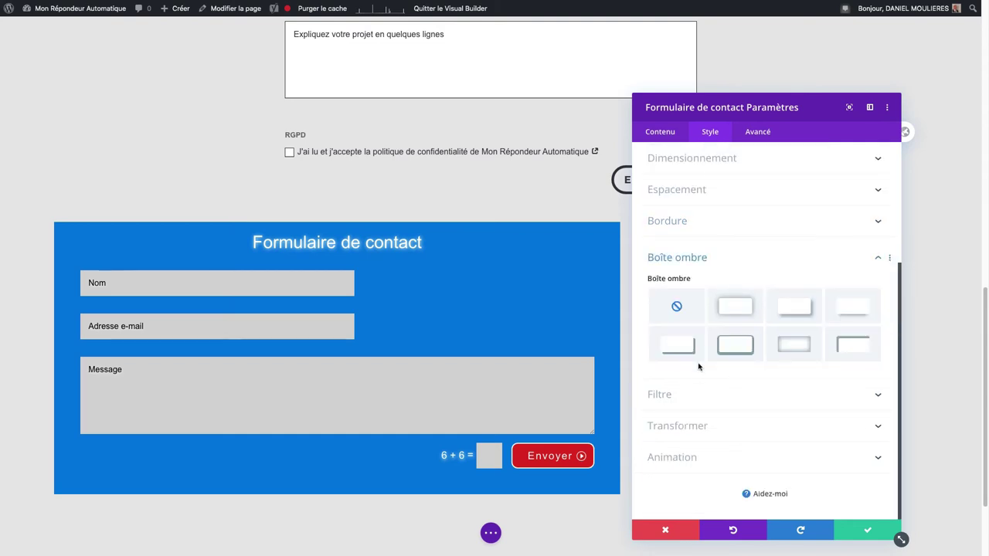
pyautogui.click(722, 388)
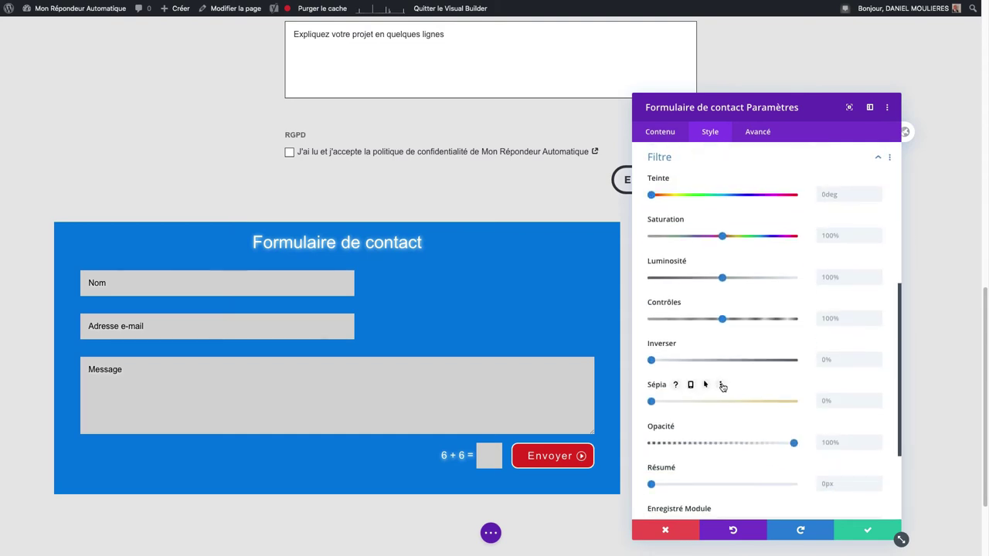
pyautogui.scroll(-3, 721, 384)
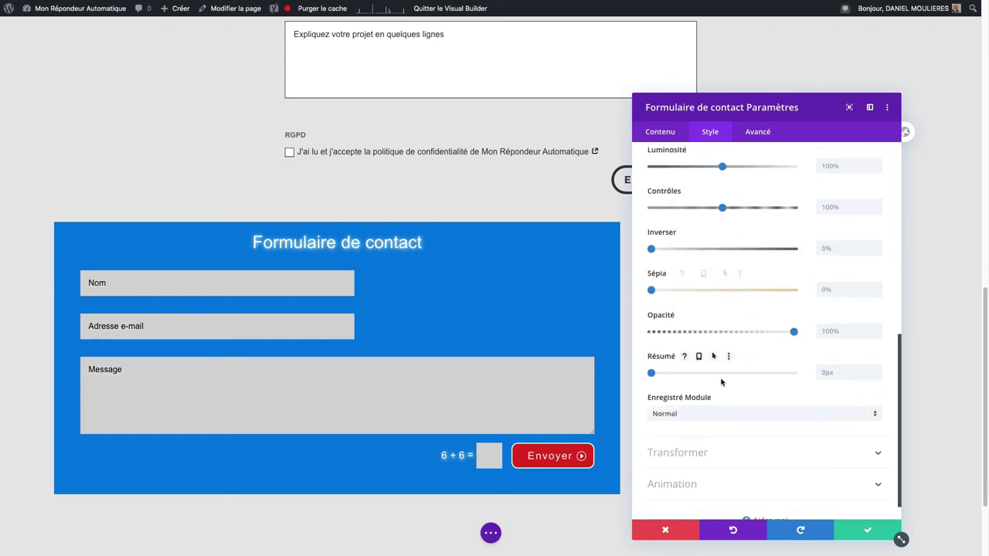
pyautogui.scroll(-1, 721, 384)
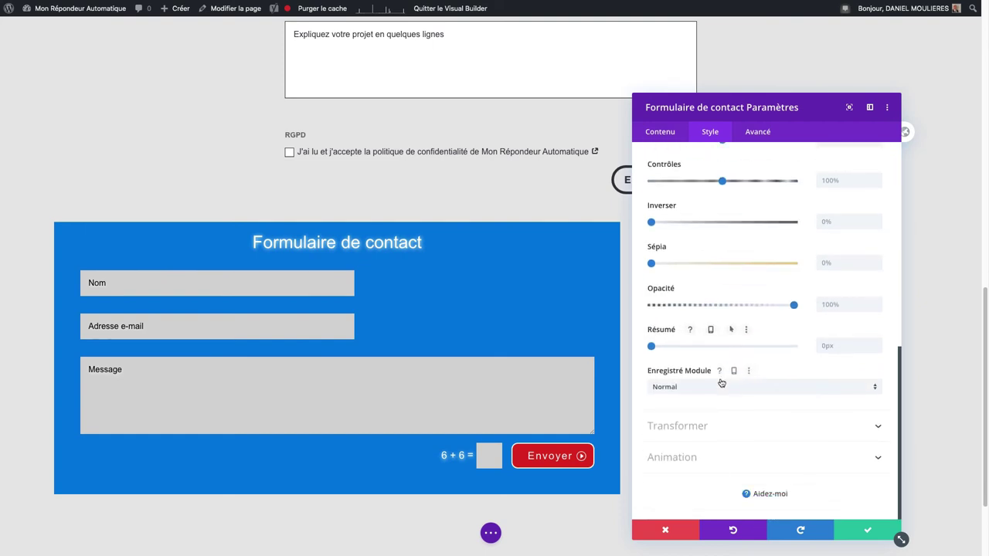
pyautogui.click(718, 426)
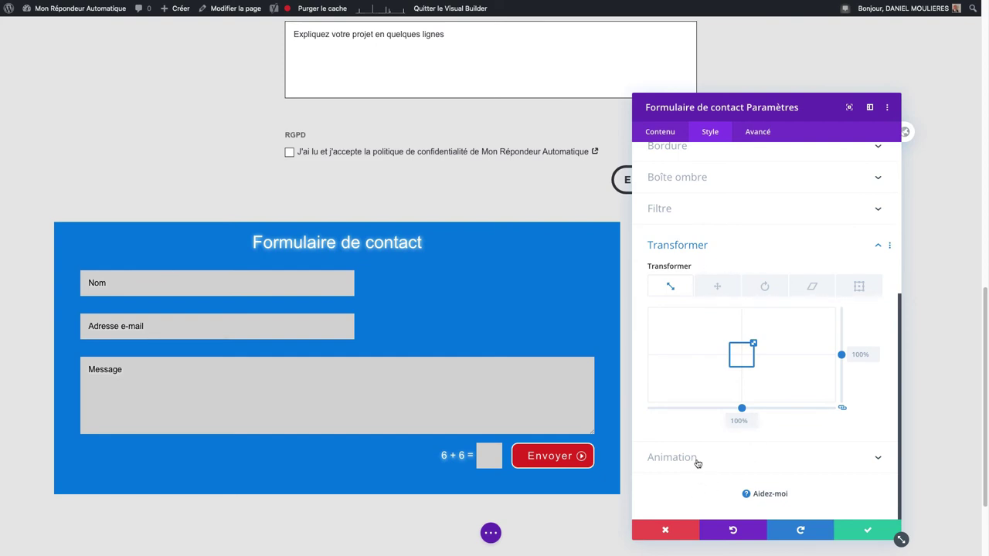
# Step: Preview the Fondu, Diapo, Rebondissement and Basculer animations, then set the form's animation to Aucun
pyautogui.click(698, 459)
pyautogui.click(734, 402)
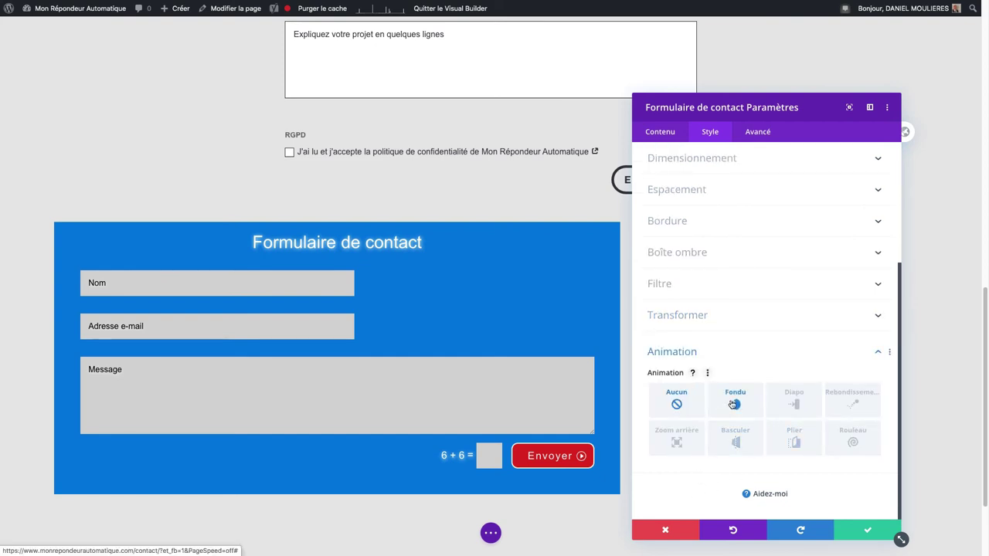
pyautogui.scroll(-2, 732, 405)
pyautogui.click(797, 331)
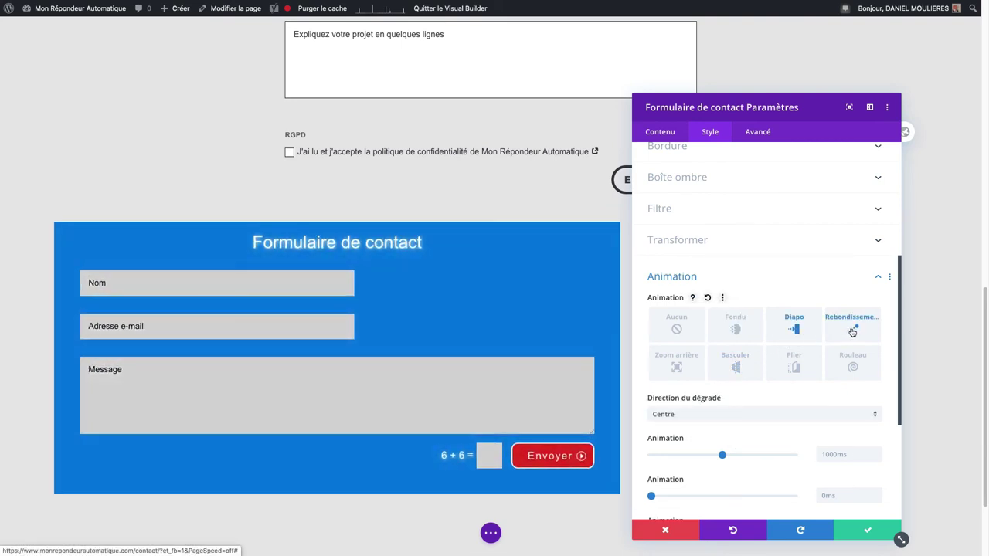
pyautogui.click(852, 330)
pyautogui.click(735, 363)
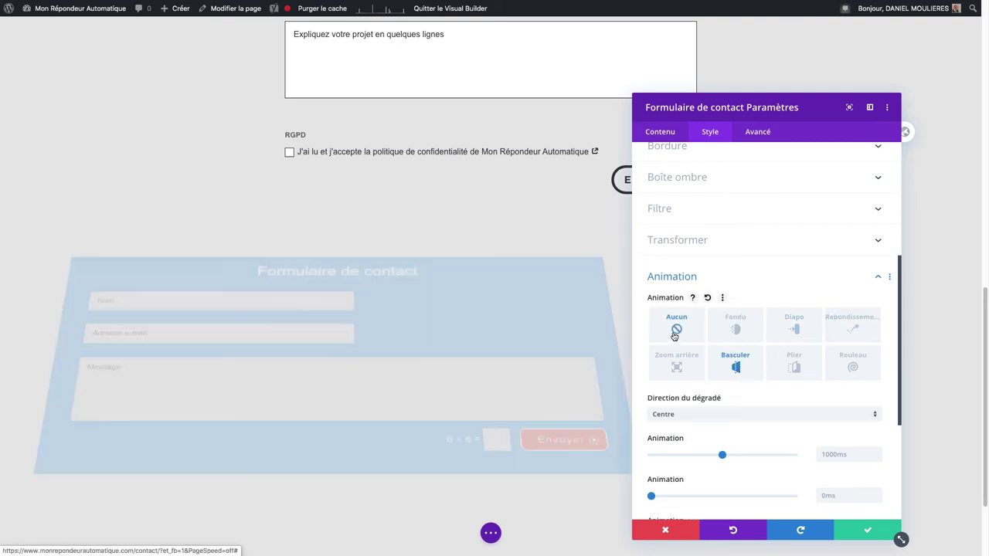
pyautogui.click(676, 331)
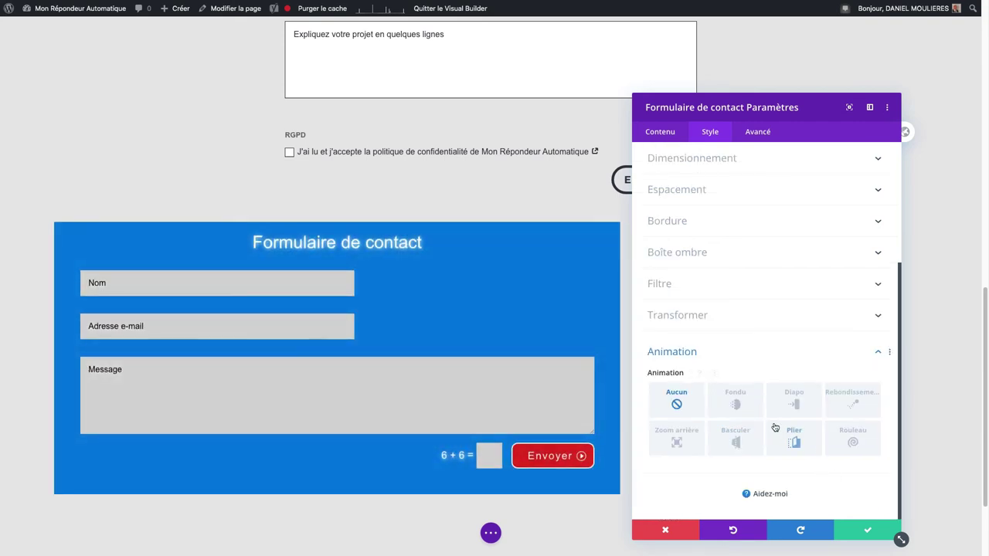
pyautogui.click(754, 133)
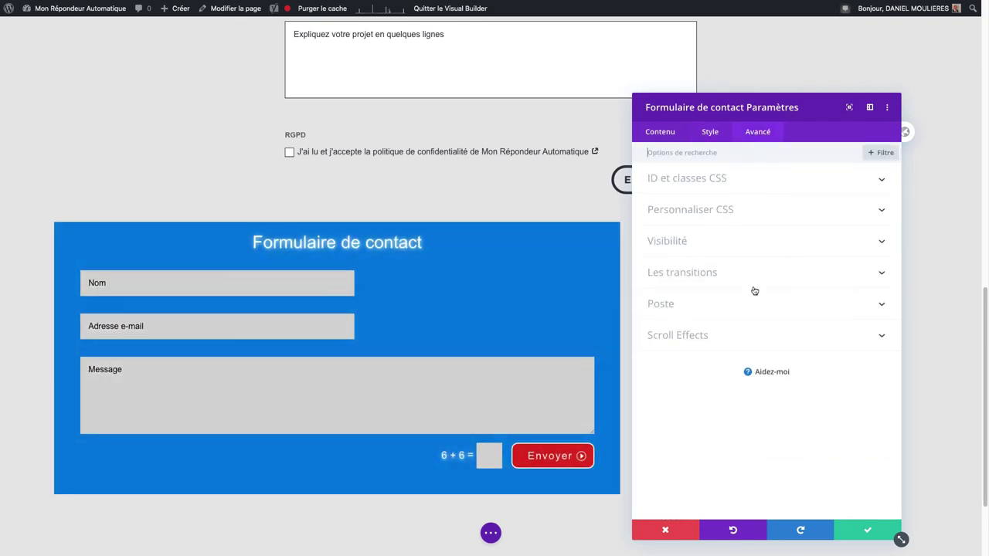
# Step: Review the form's CSS ID and classes, custom CSS, visibility and transition settings
pyautogui.click(726, 179)
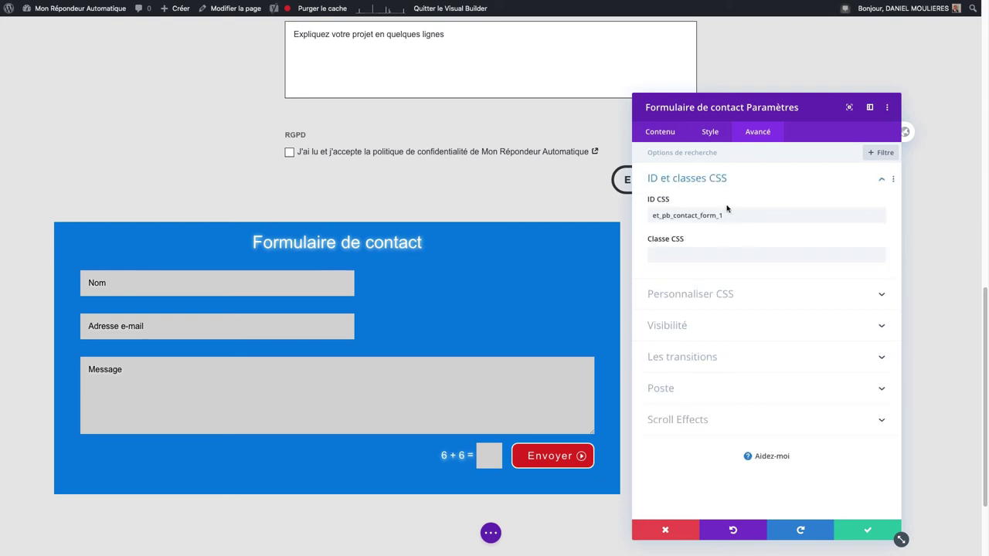
pyautogui.click(719, 297)
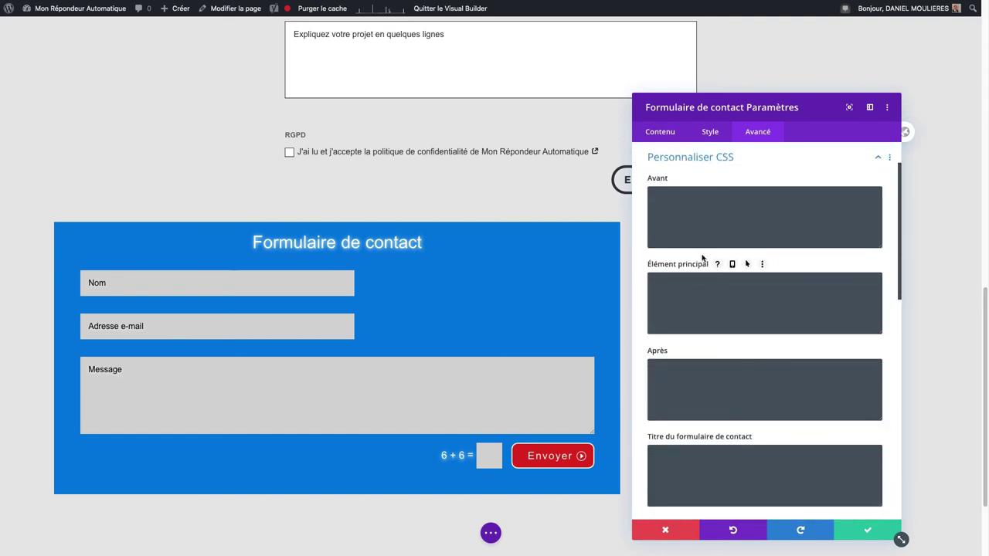
pyautogui.scroll(-7, 709, 371)
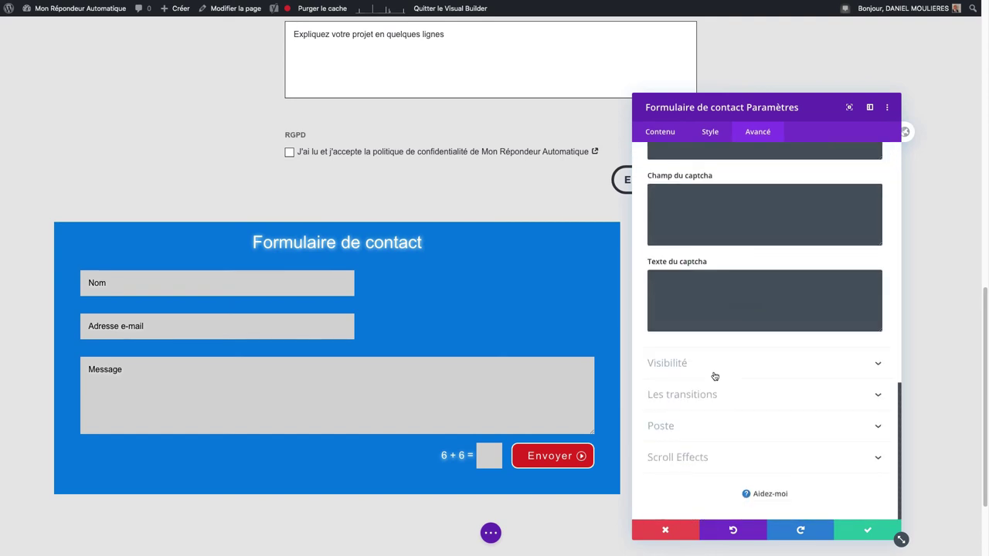
pyautogui.click(706, 370)
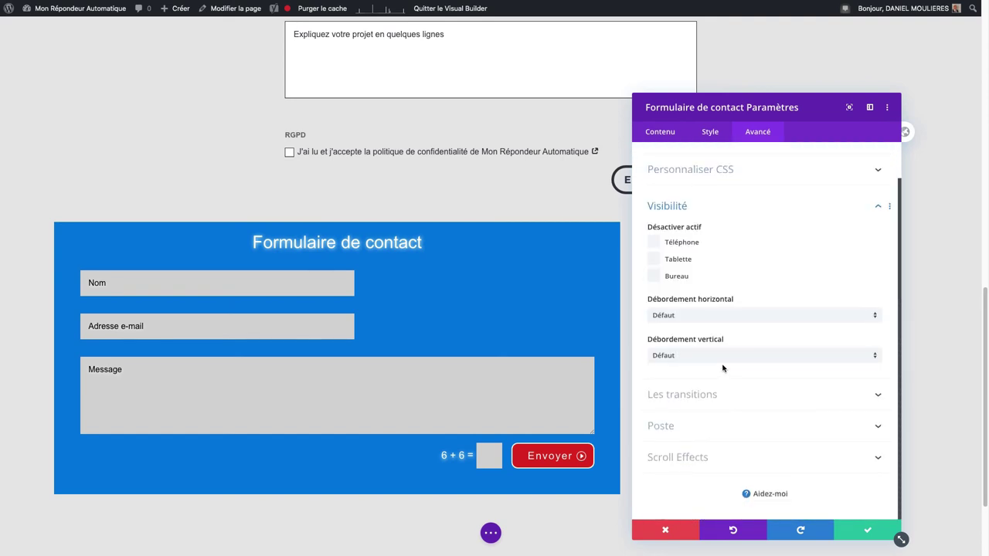
pyautogui.click(654, 243)
pyautogui.click(731, 398)
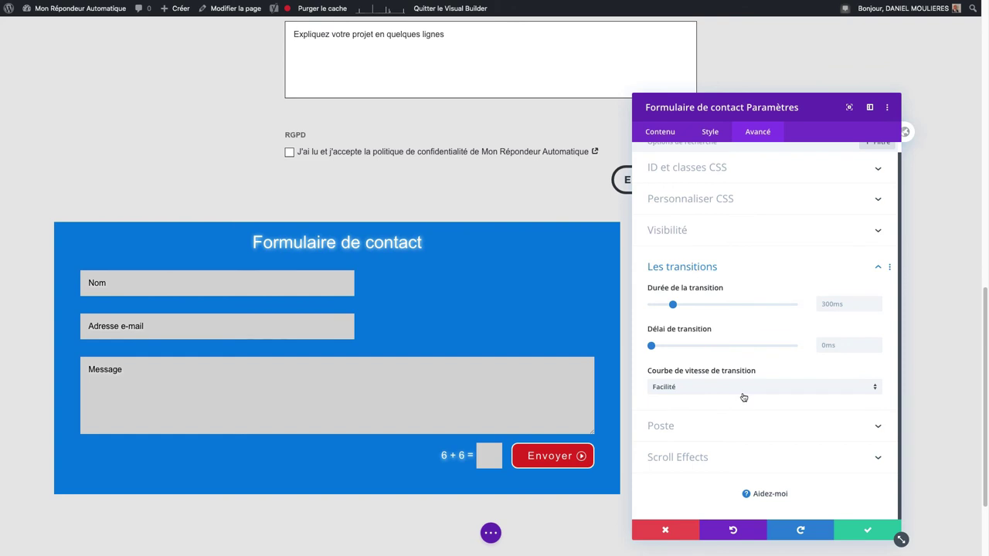
# Step: Keep the form's position at Défaut and check Scroll Effects leaves vertical motion off
pyautogui.click(702, 430)
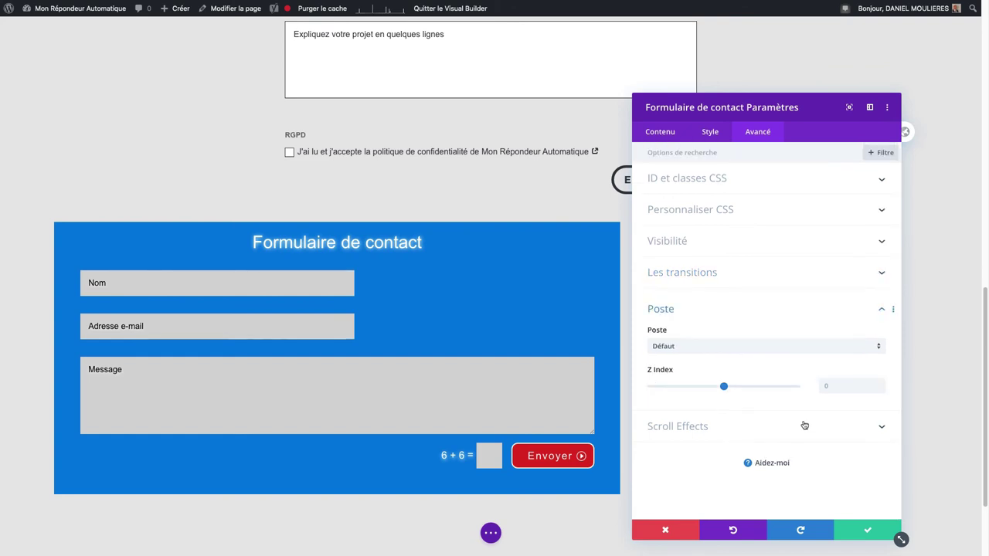
pyautogui.click(714, 428)
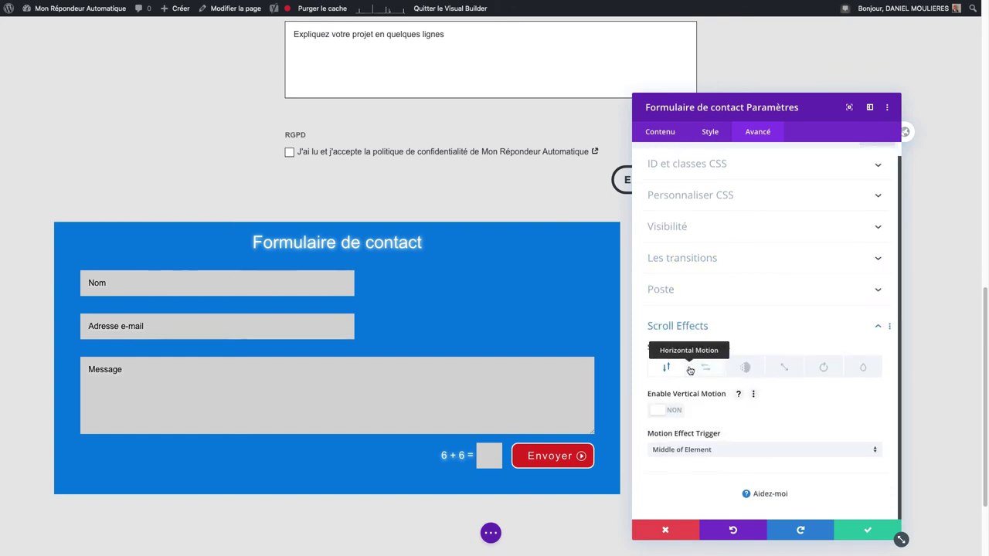
pyautogui.click(692, 290)
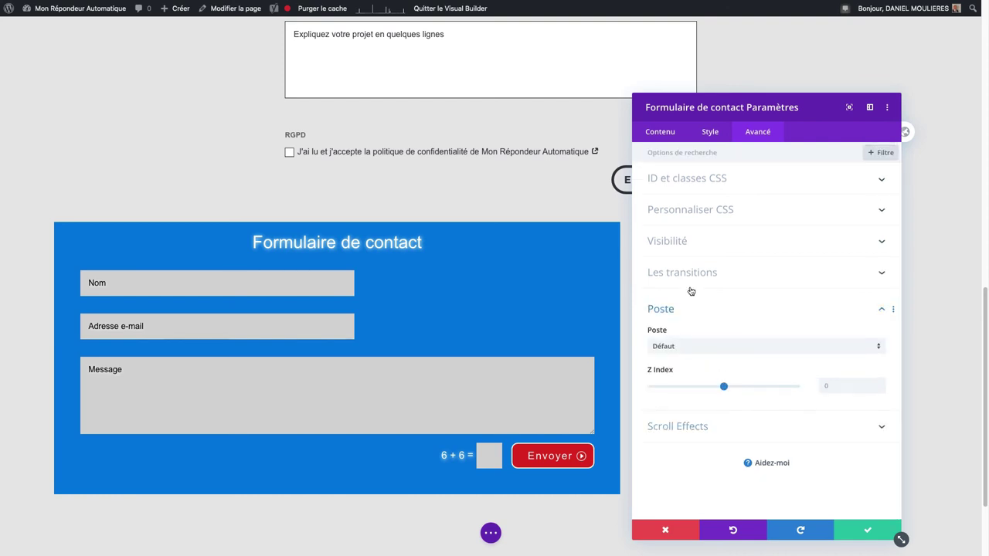
pyautogui.click(695, 348)
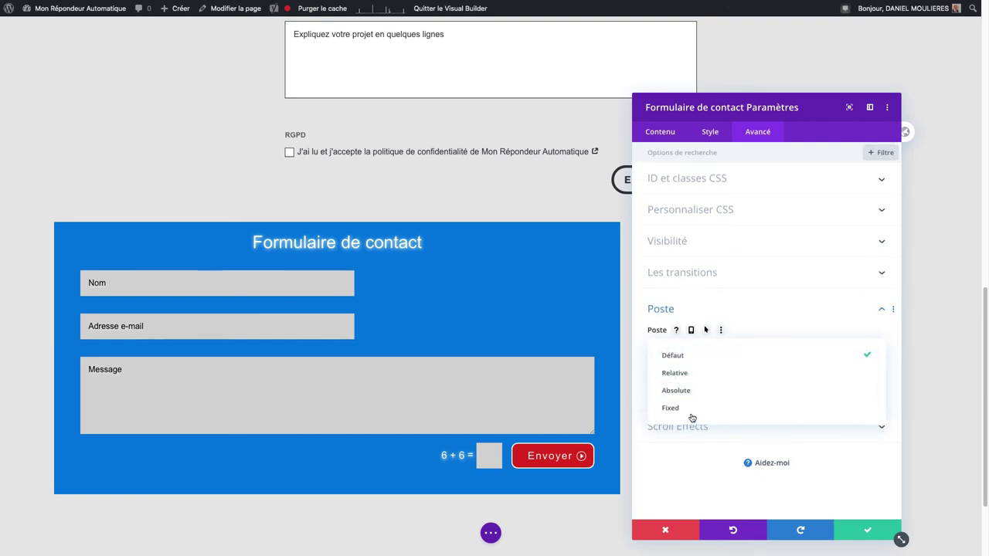
pyautogui.click(748, 316)
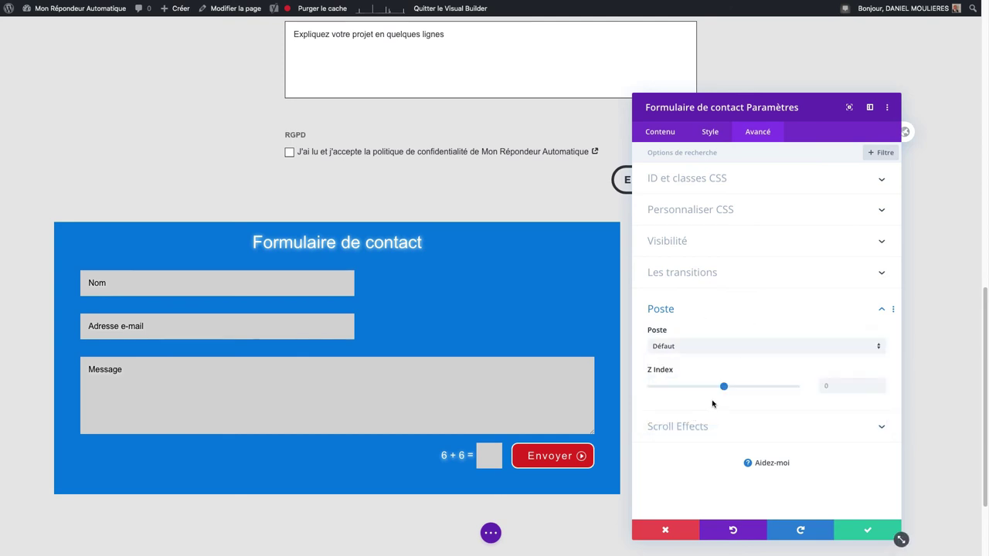
pyautogui.click(691, 429)
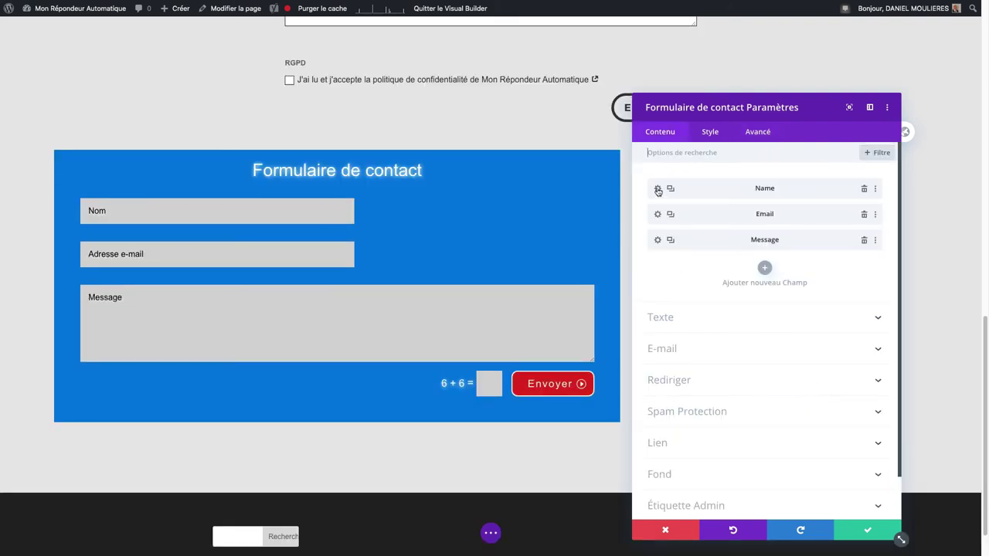
# Step: Check the Name field keeps ID Name and title Nom, then return to the form settings
pyautogui.click(658, 189)
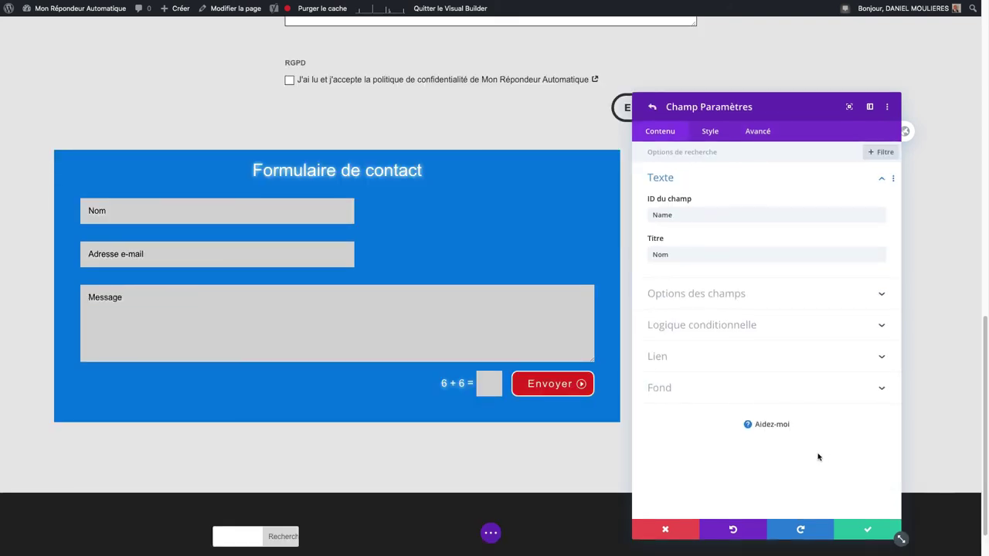
pyautogui.doubleClick(669, 215)
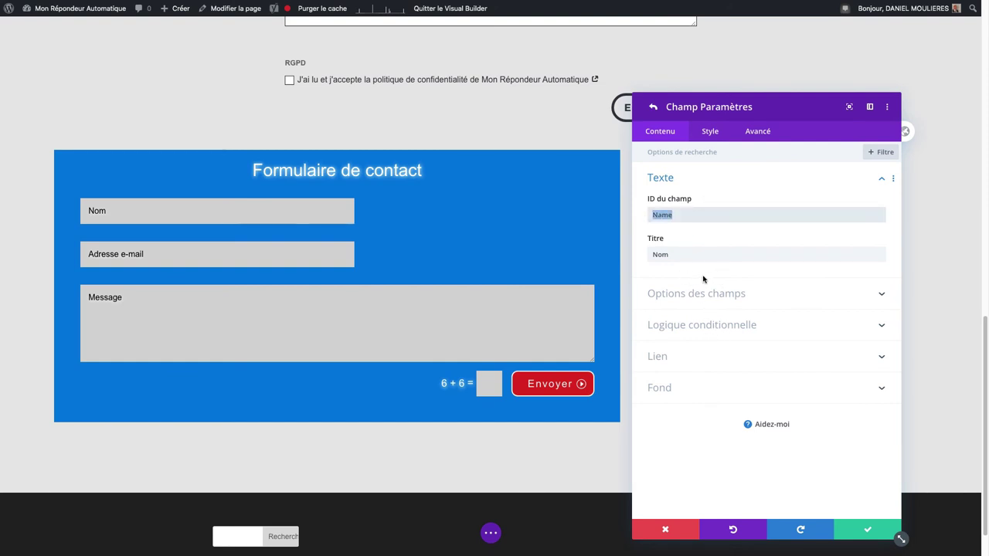
pyautogui.click(670, 133)
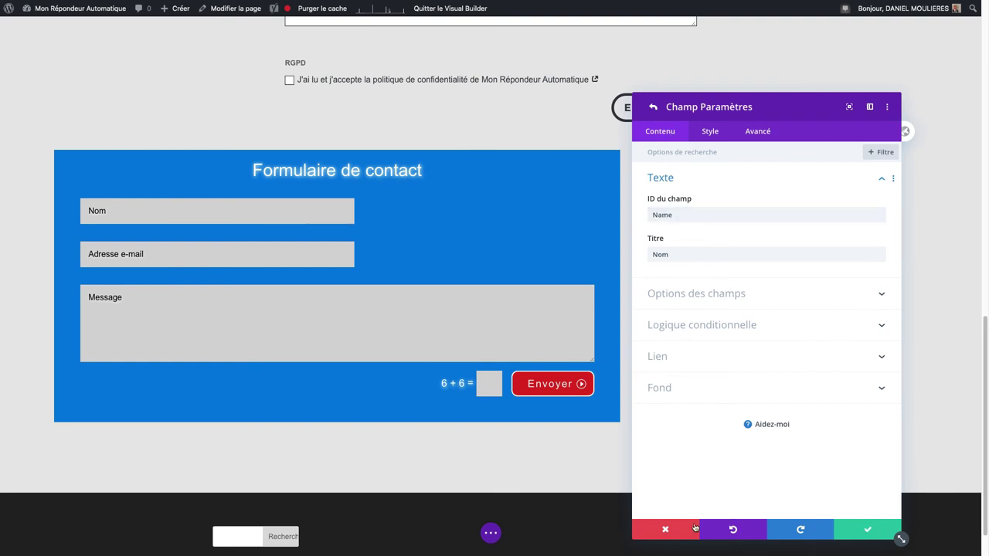
pyautogui.click(865, 529)
pyautogui.moveTo(734, 425)
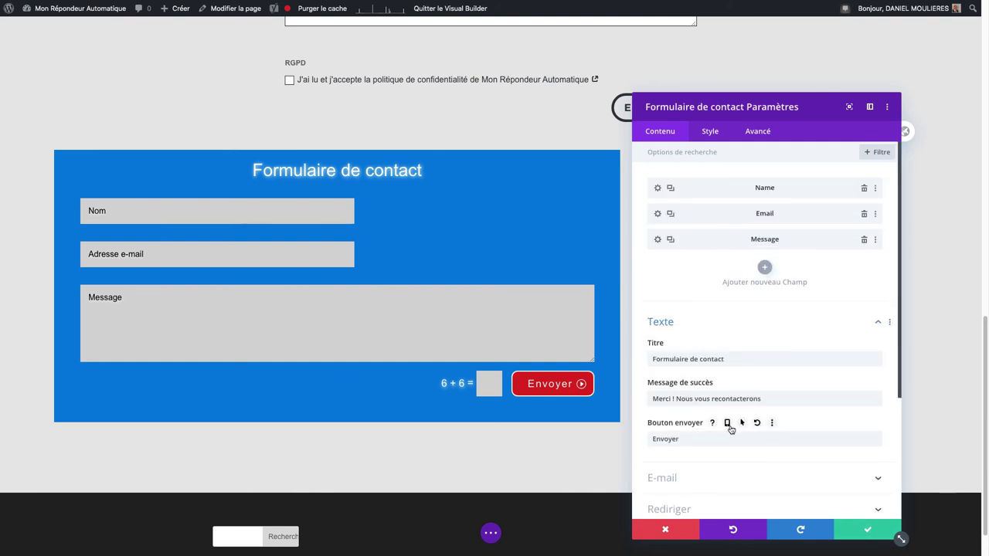
pyautogui.scroll(-2, 723, 449)
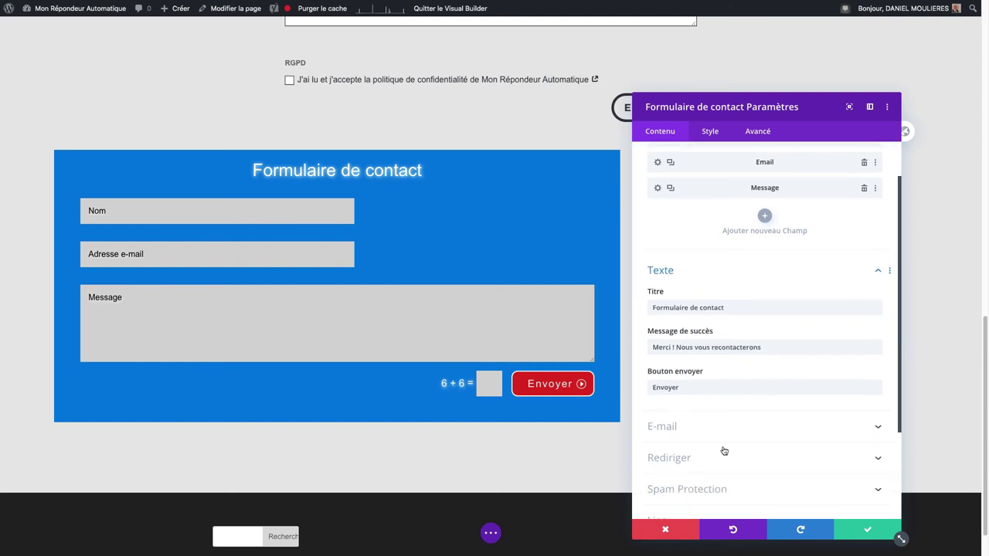
# Step: Change the message template's %%name%%, %%email%%, %%message%% to %%Name%%, %%Email%%, %%Message%%
pyautogui.click(699, 427)
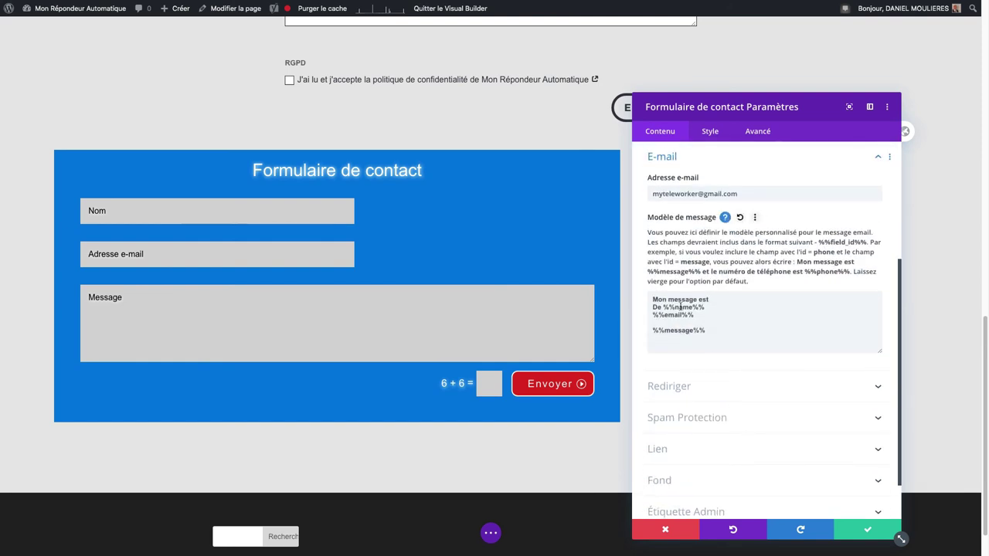
pyautogui.doubleClick(680, 307)
pyautogui.write('Name')
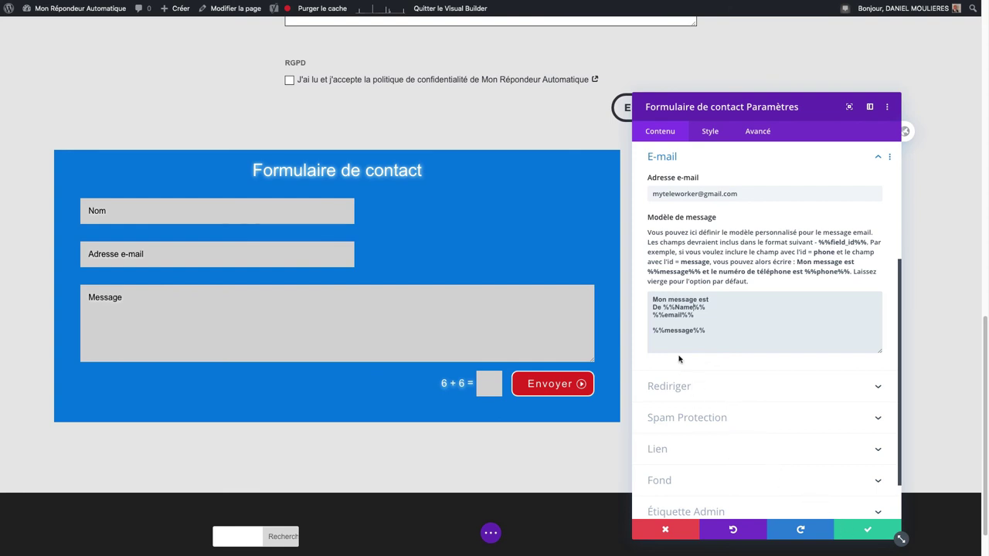
pyautogui.click(669, 316)
pyautogui.press('BackSpace')
pyautogui.write('E')
pyautogui.click(664, 331)
pyautogui.press('BackSpace')
pyautogui.write('M')
pyautogui.scroll(5, 704, 183)
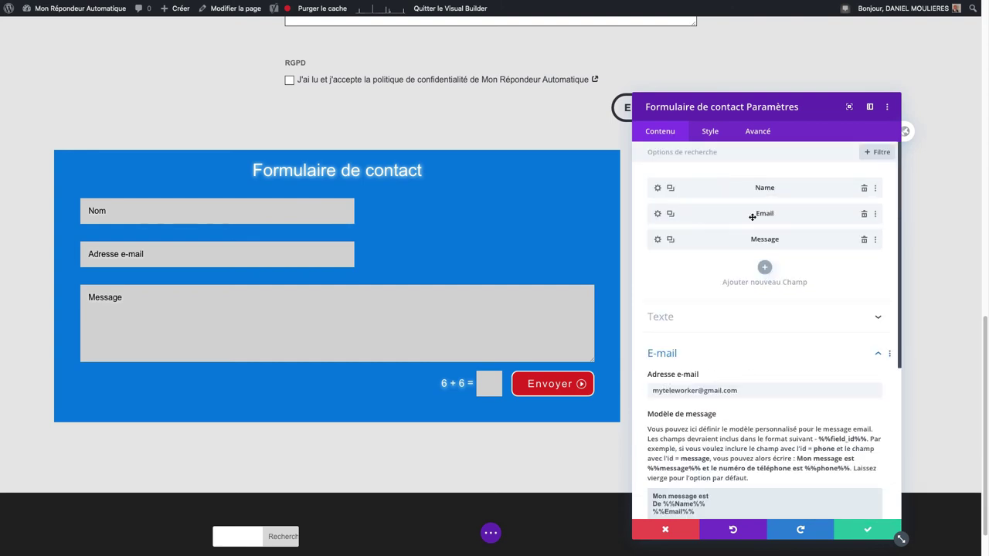
# Step: Check the Email and Message fields' settings, returning to the form settings each time
pyautogui.click(657, 214)
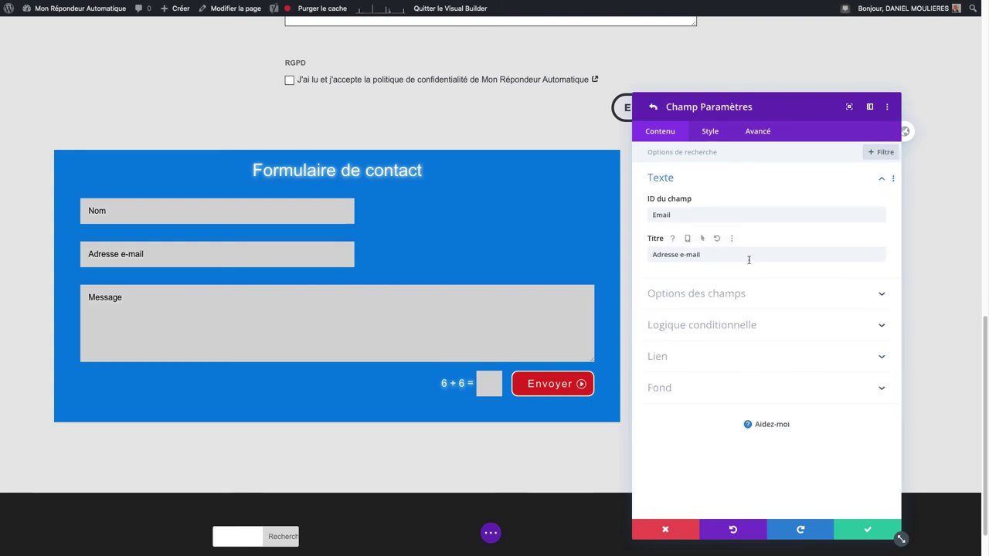
pyautogui.doubleClick(666, 215)
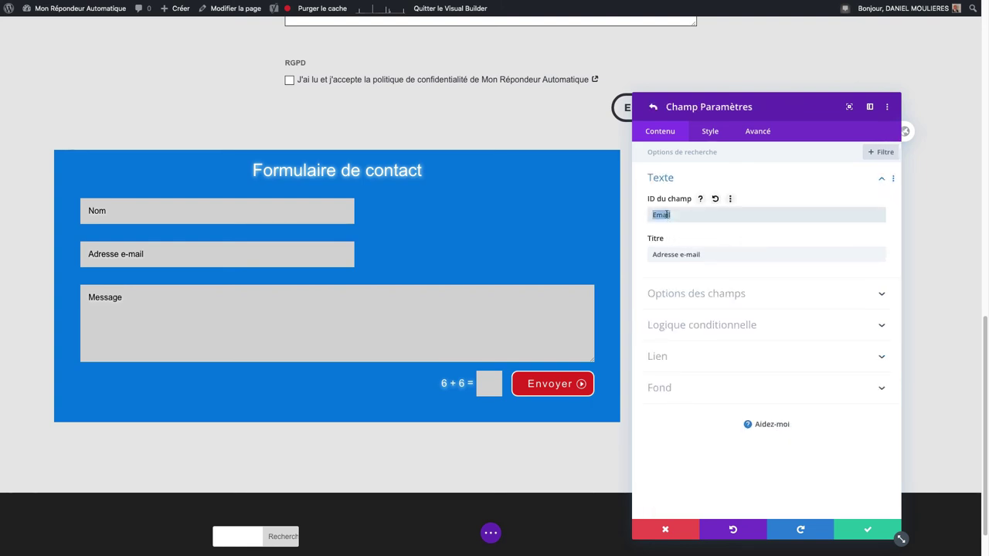
pyautogui.click(651, 108)
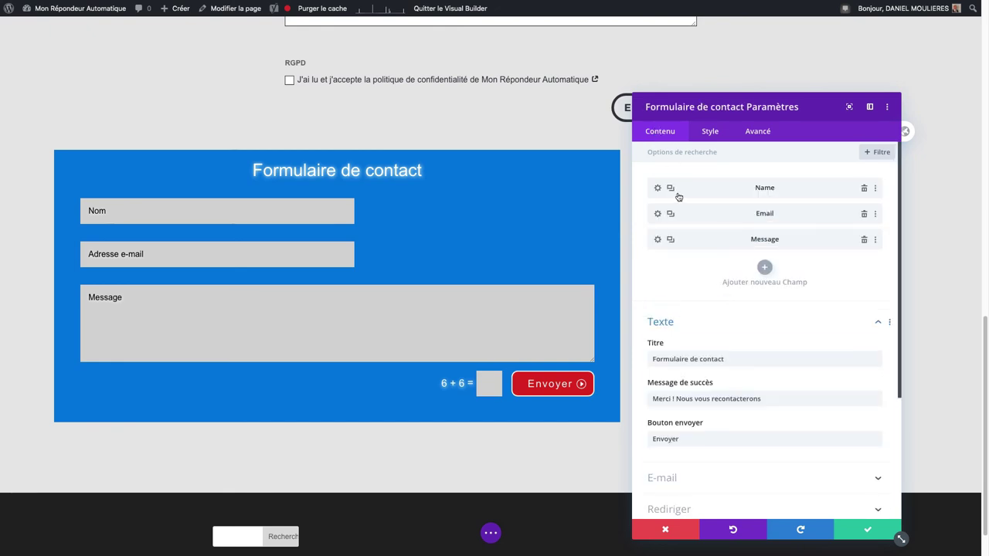
pyautogui.click(659, 240)
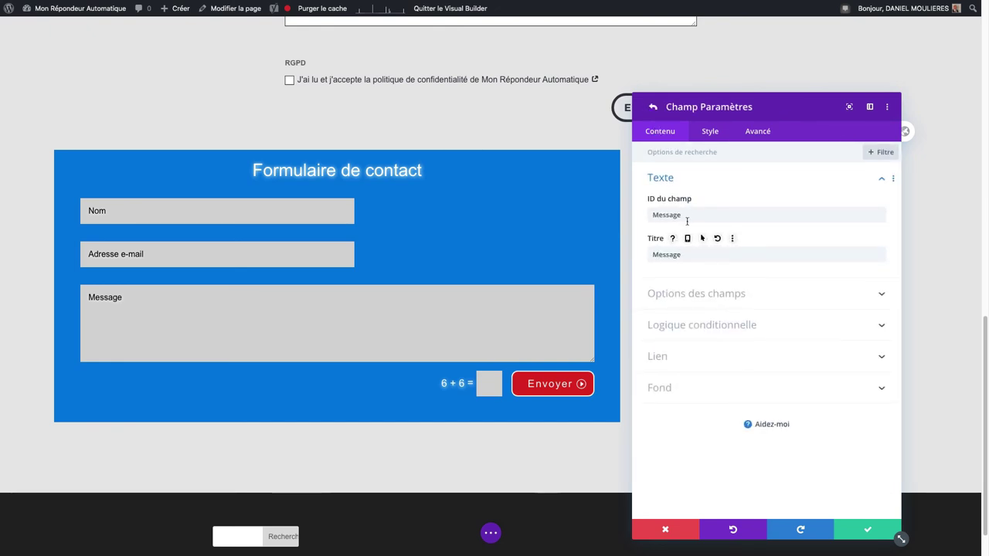
pyautogui.click(652, 109)
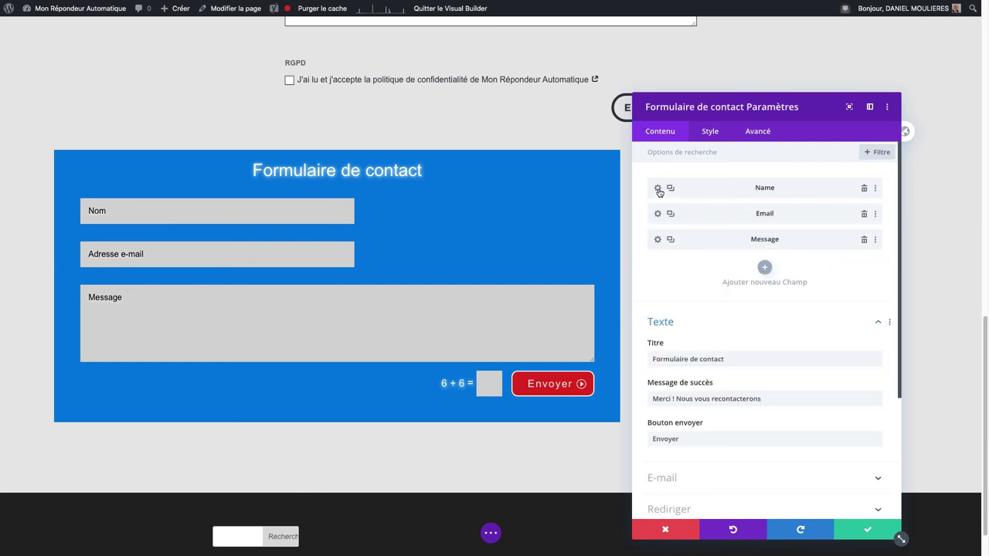
# Step: Retitle the Name field 'Qui êtes-vous ?' and select the whole title
pyautogui.click(657, 189)
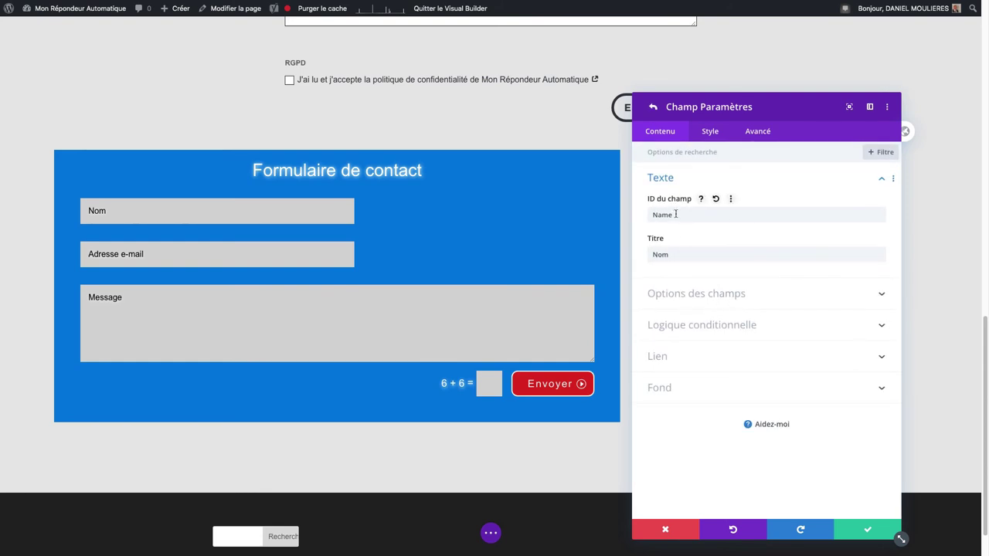
pyautogui.click(675, 256)
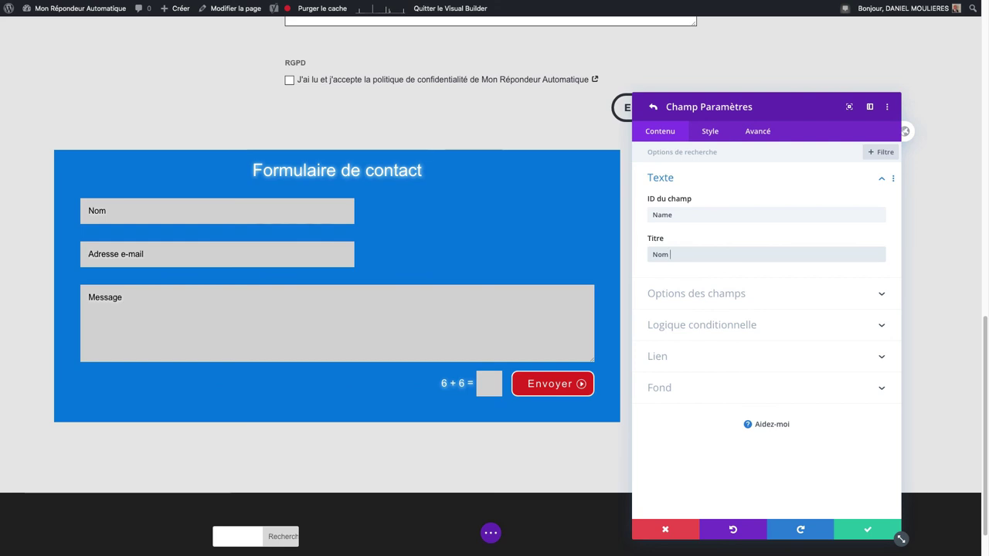
pyautogui.press('BackSpace')
pyautogui.press('BackSpace')
pyautogui.press('BackSpace')
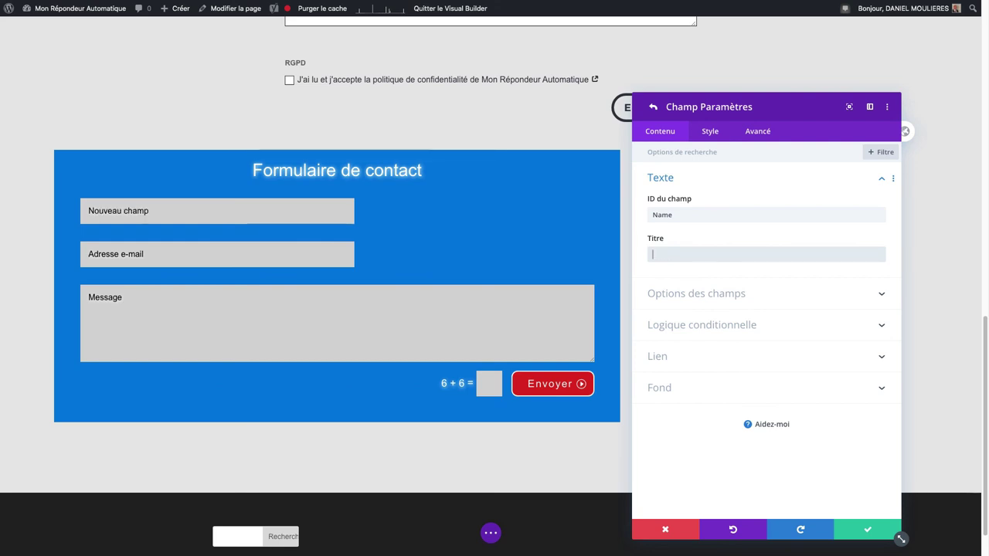
pyautogui.write('Qui êtes-vous ?')
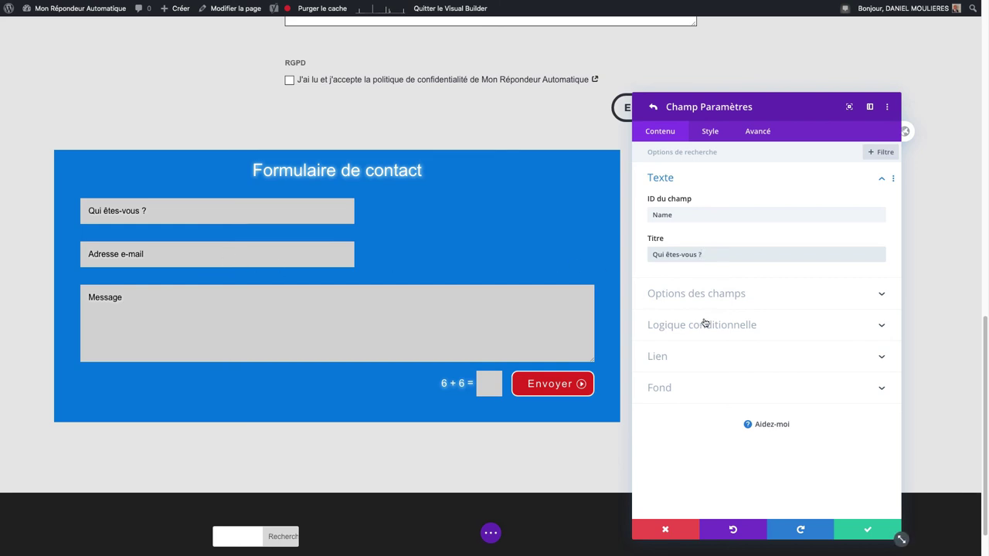
pyautogui.press('super+a')
# Step: Restore the Name field title to 'Nom', keep its type as input, and check minimum length
pyautogui.write('Nom')
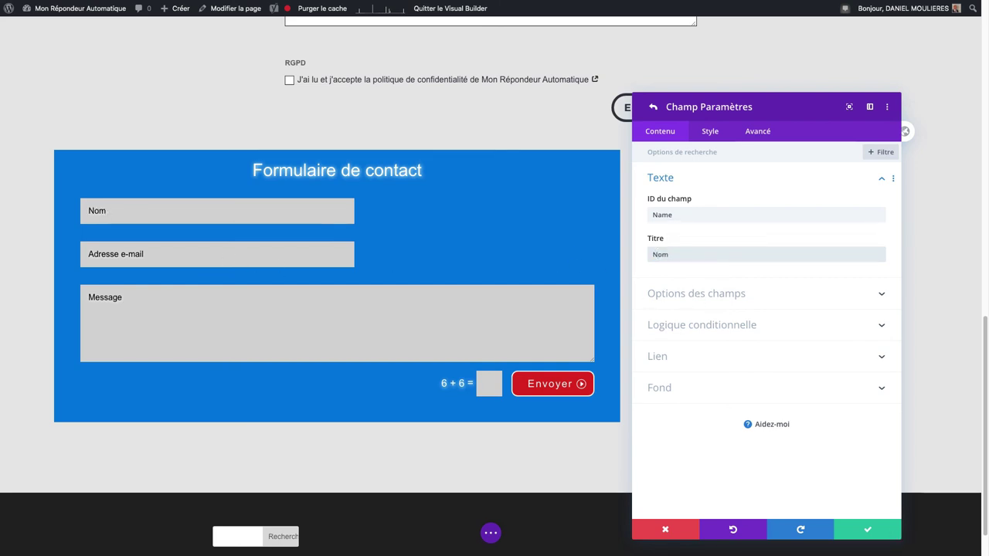
pyautogui.click(720, 300)
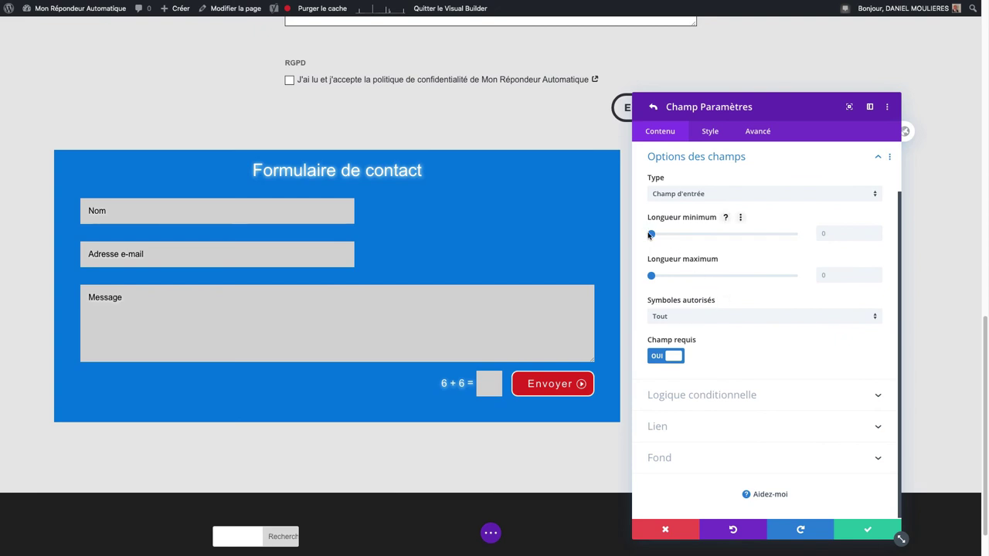
pyautogui.click(695, 195)
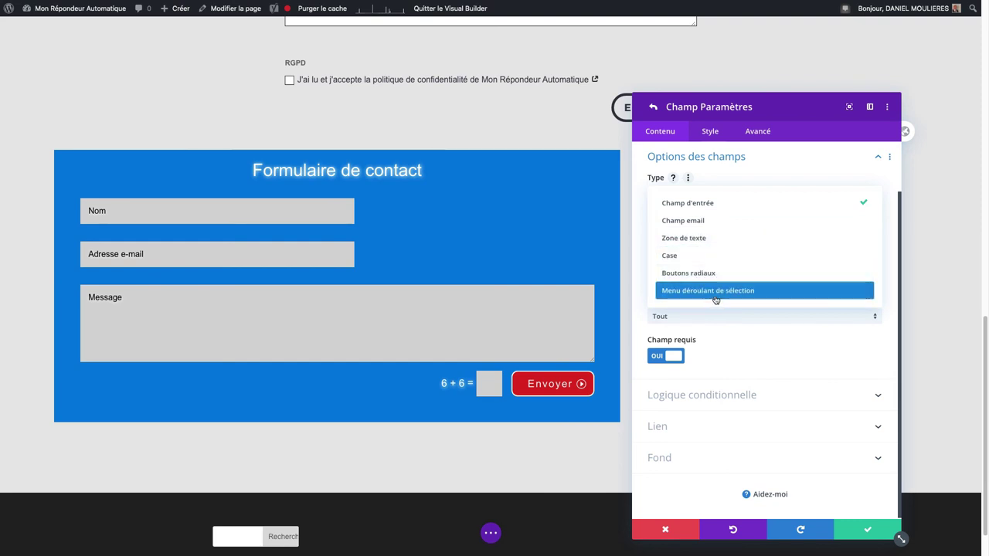
pyautogui.click(737, 204)
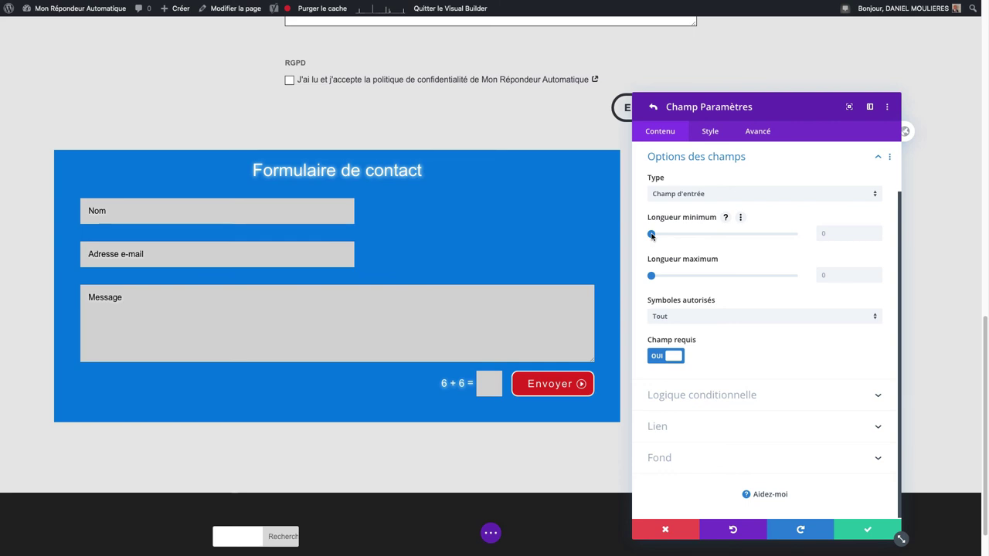
pyautogui.moveTo(652, 235); pyautogui.dragTo(638, 234)
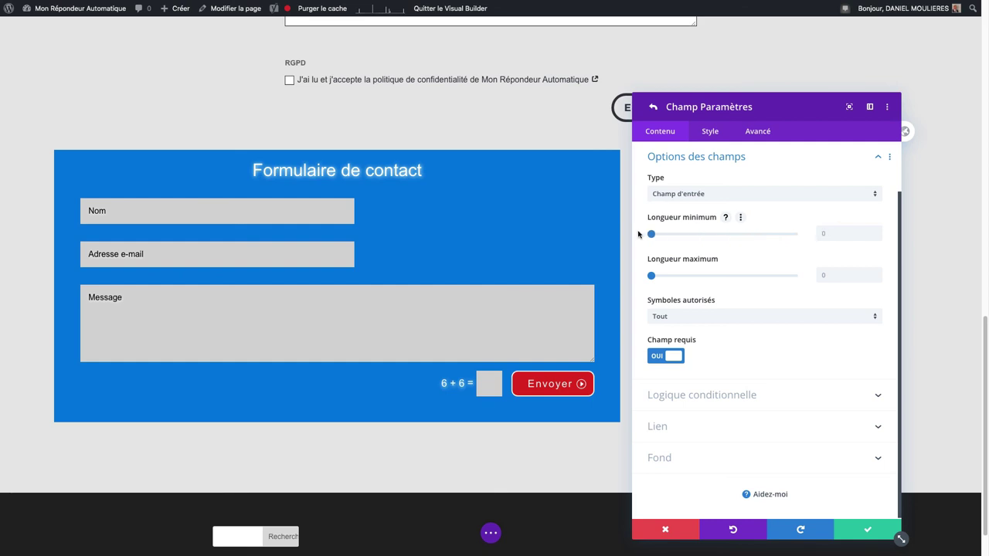
pyautogui.click(728, 218)
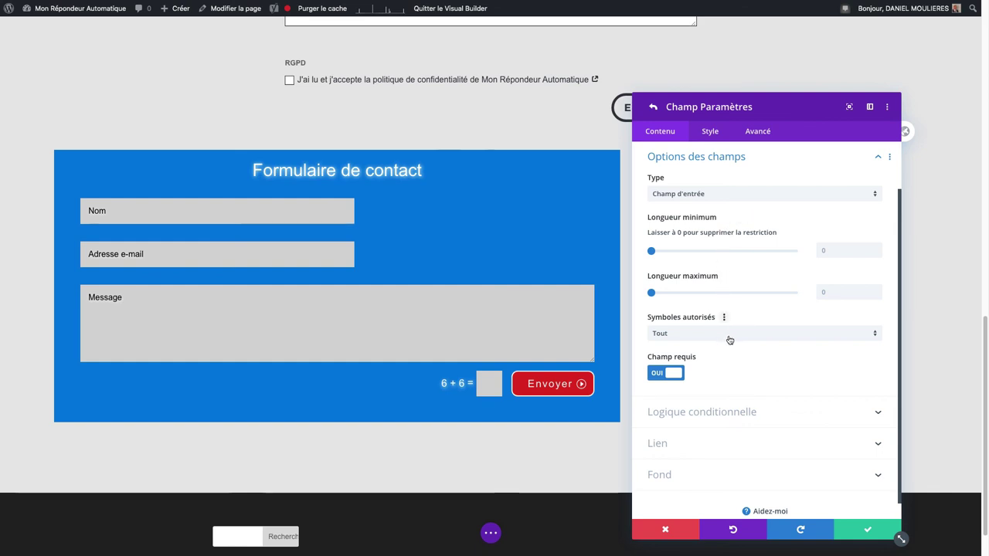
# Step: Recheck the field's title and ID settings, then keep all symbols allowed
pyautogui.scroll(-1, 728, 339)
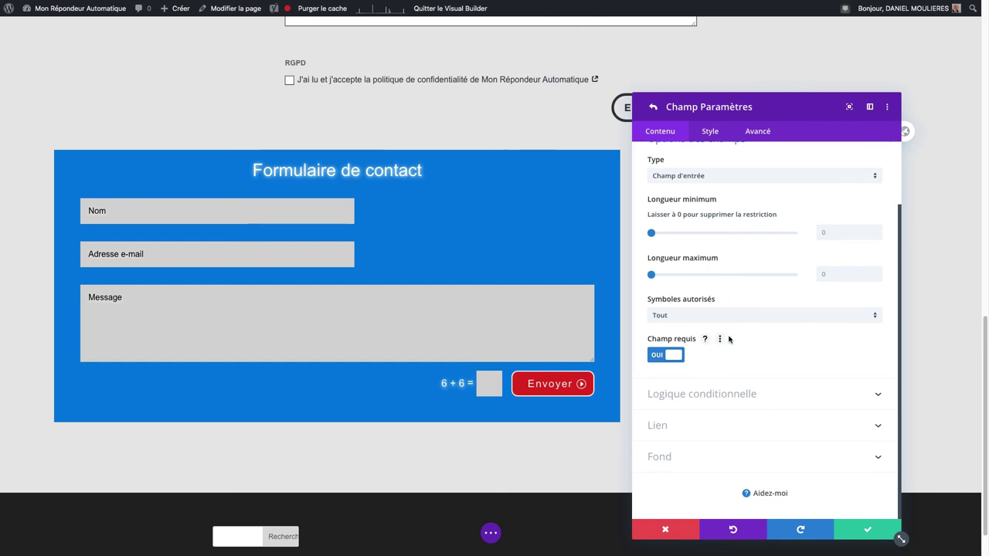
pyautogui.scroll(3, 729, 340)
pyautogui.scroll(1, 728, 339)
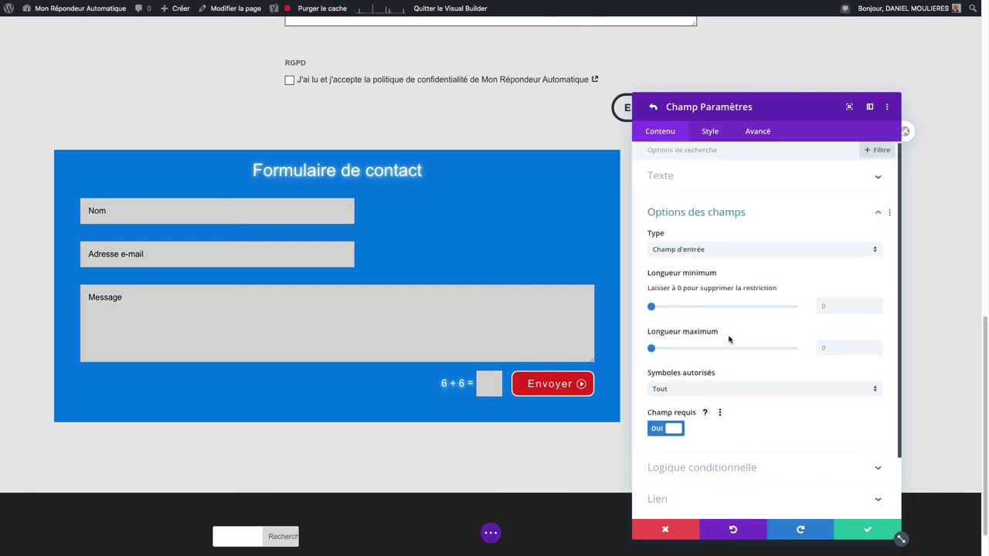
pyautogui.click(719, 186)
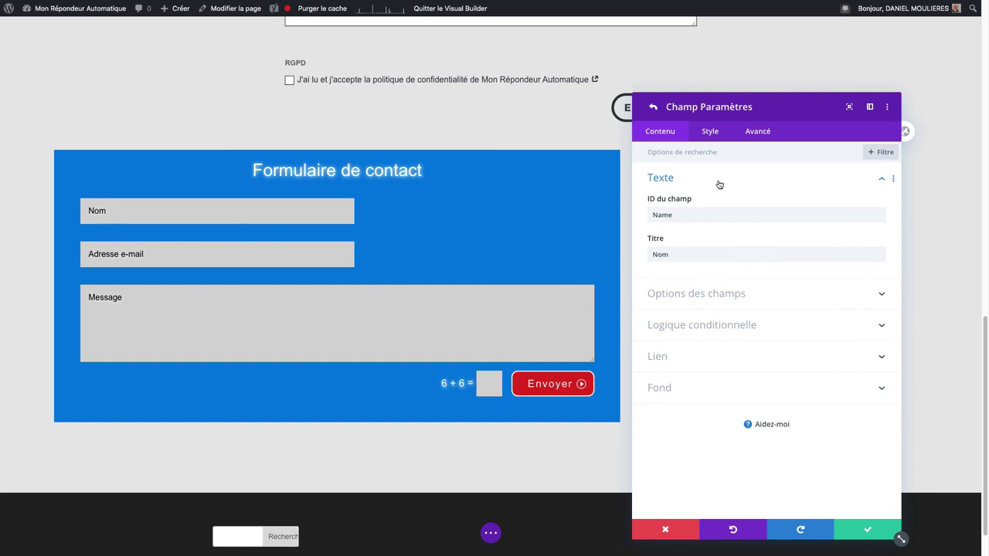
pyautogui.click(724, 291)
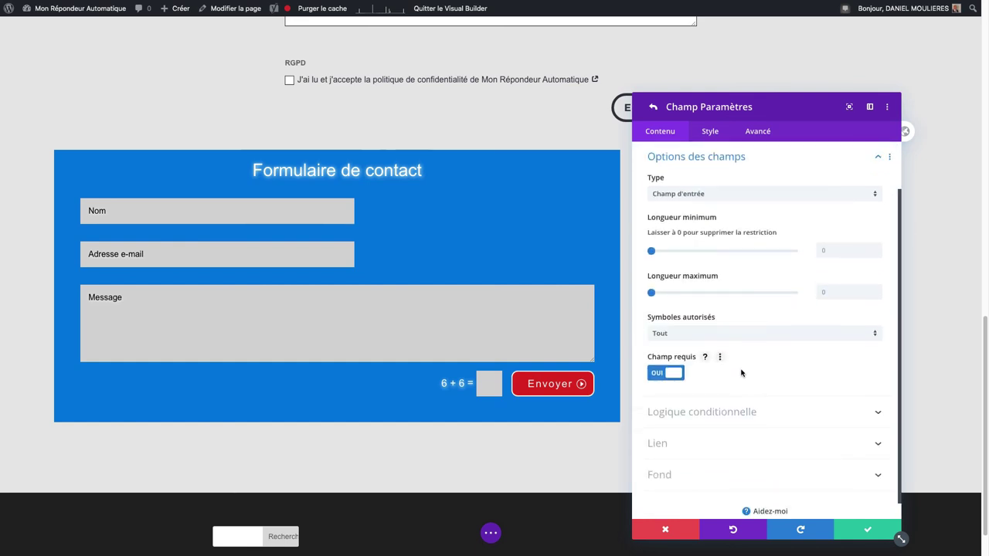
pyautogui.scroll(-1, 742, 374)
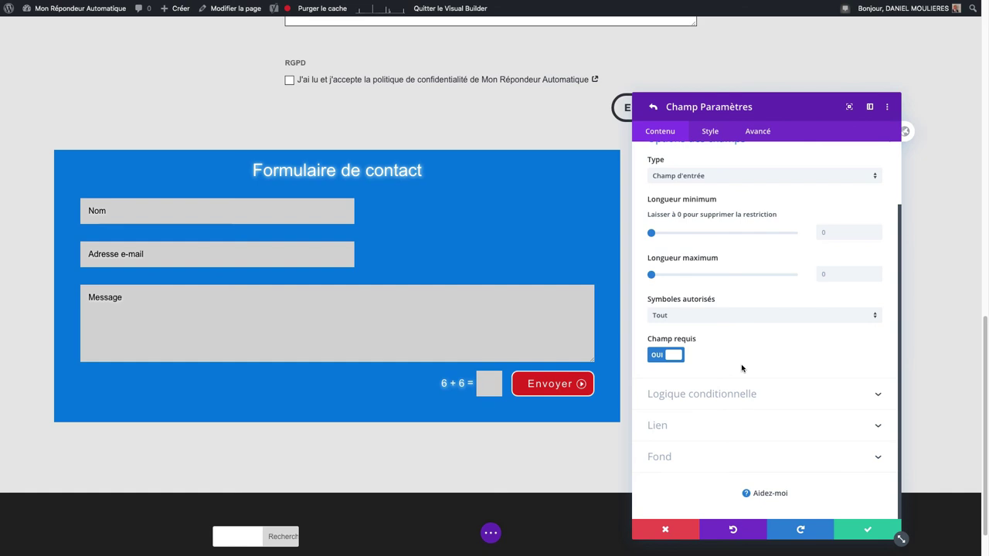
pyautogui.click(704, 316)
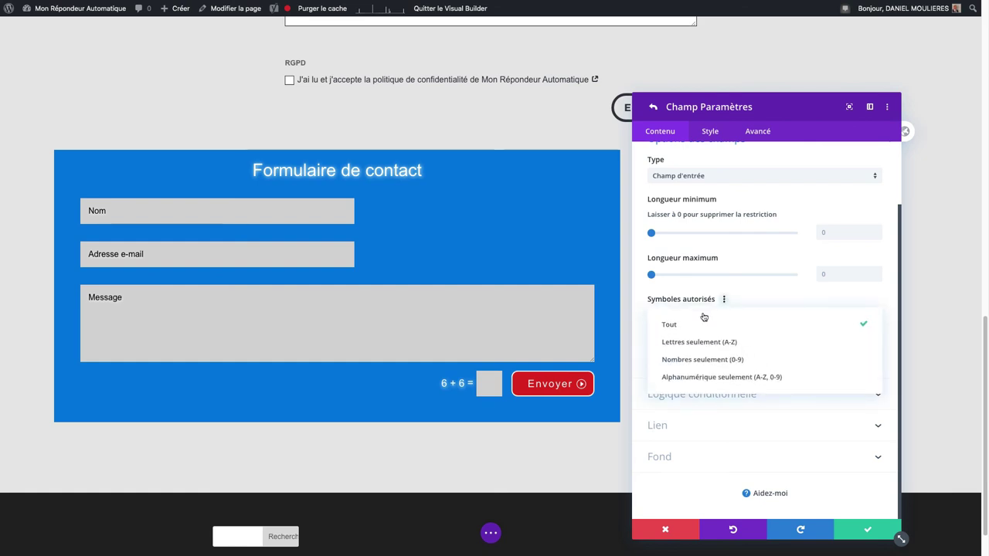
pyautogui.click(704, 317)
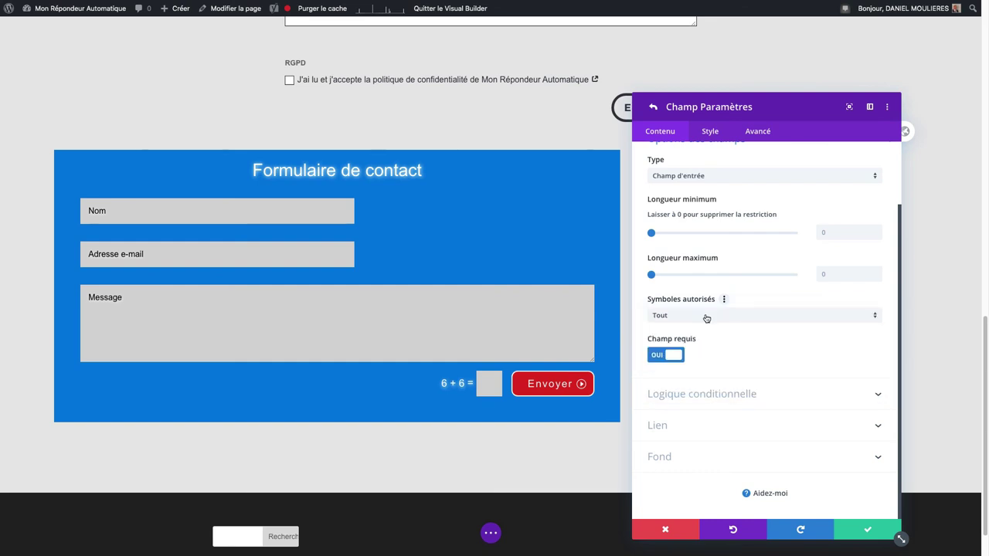
# Step: Turn conditional logic on for the Name field, keeping its rule based on Adresse e-mail
pyautogui.click(725, 396)
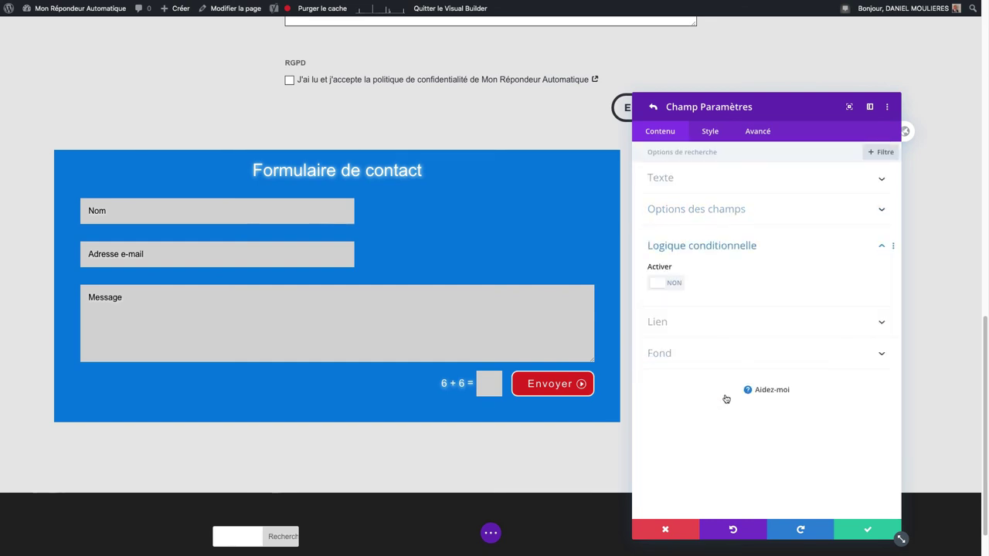
pyautogui.click(661, 283)
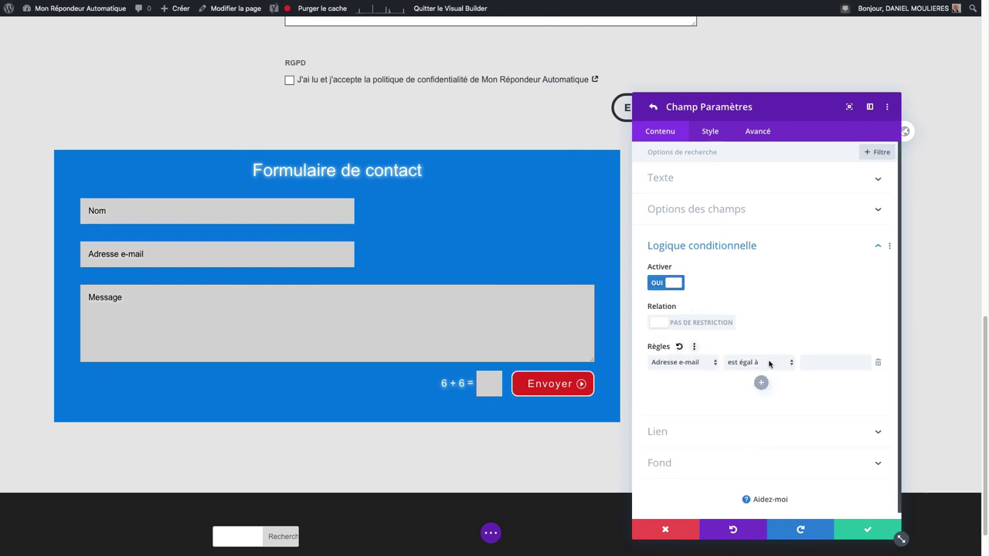
pyautogui.click(699, 363)
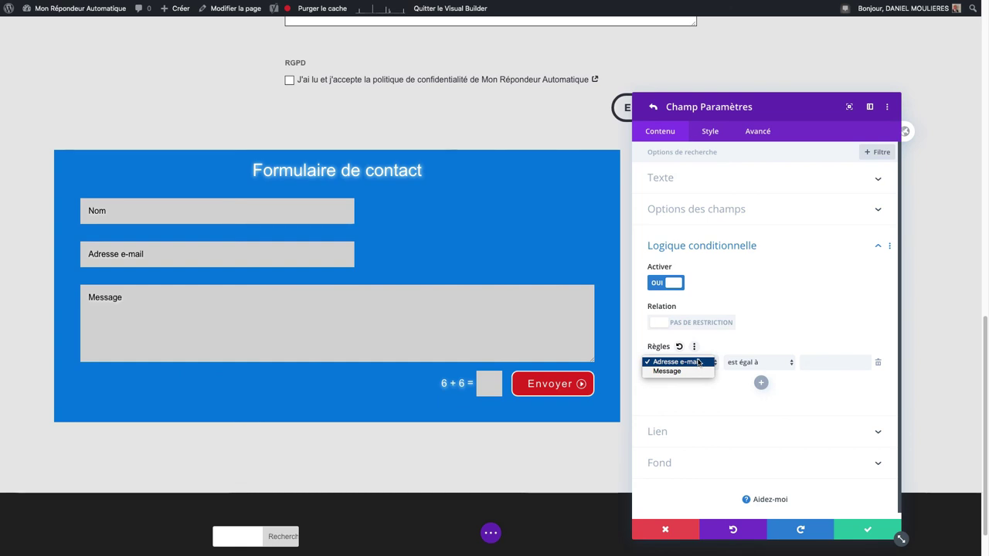
pyautogui.click(676, 362)
pyautogui.click(682, 432)
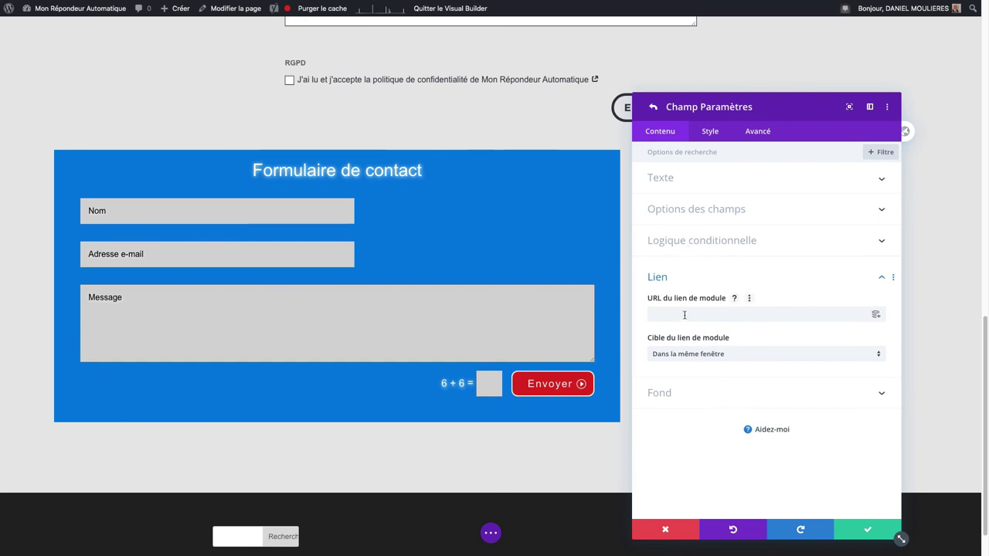
# Step: Browse the Name field's Style and Avancé tabs, return to the form settings and save
pyautogui.click(710, 130)
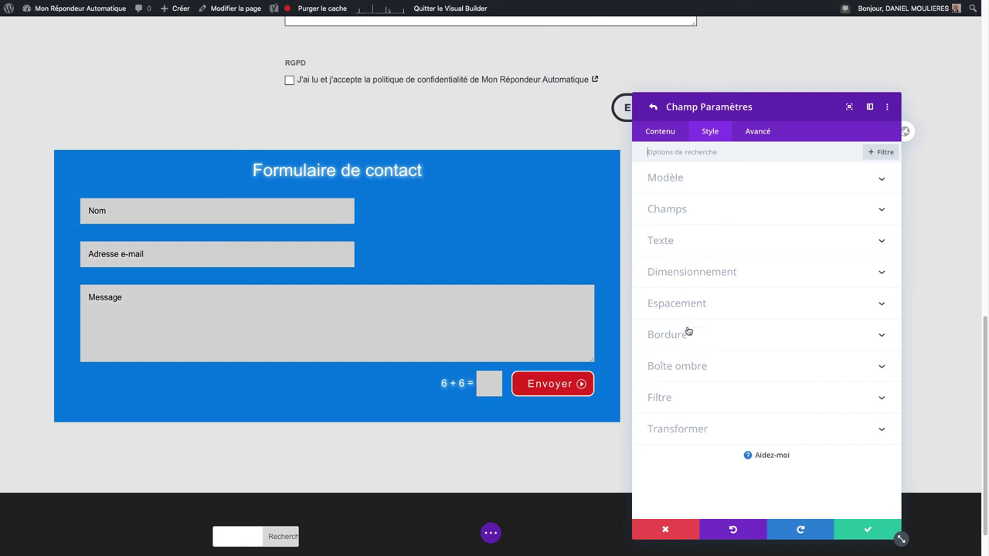
pyautogui.click(758, 133)
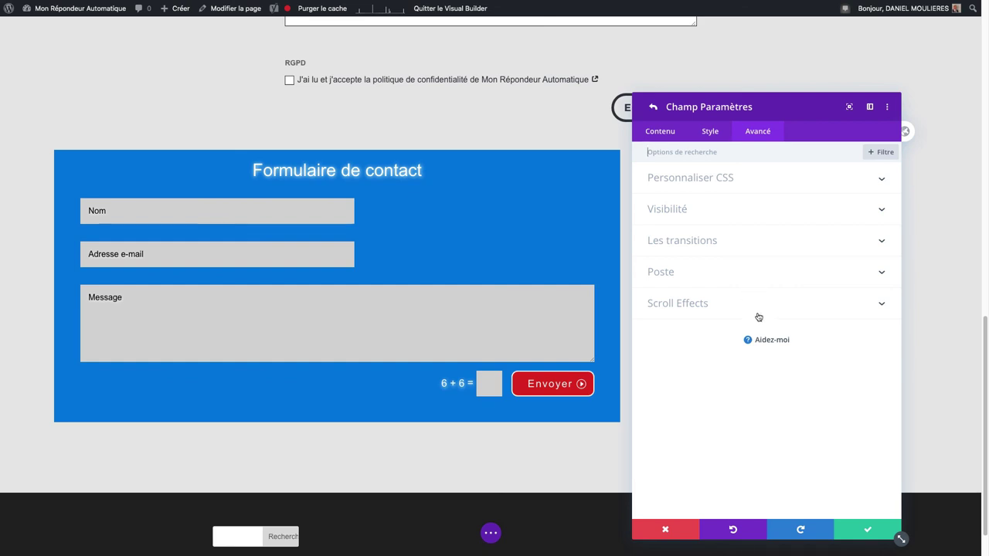
pyautogui.click(859, 530)
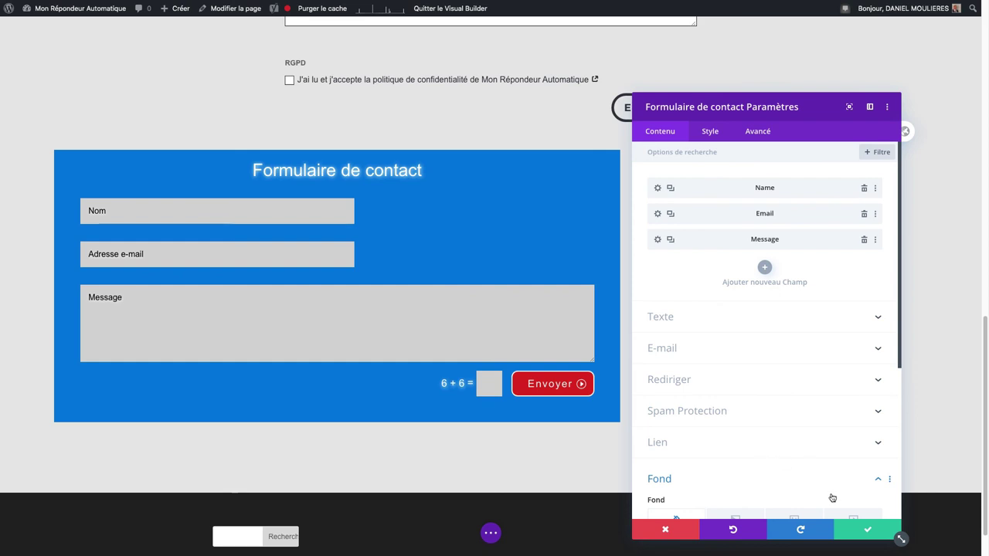
pyautogui.click(856, 530)
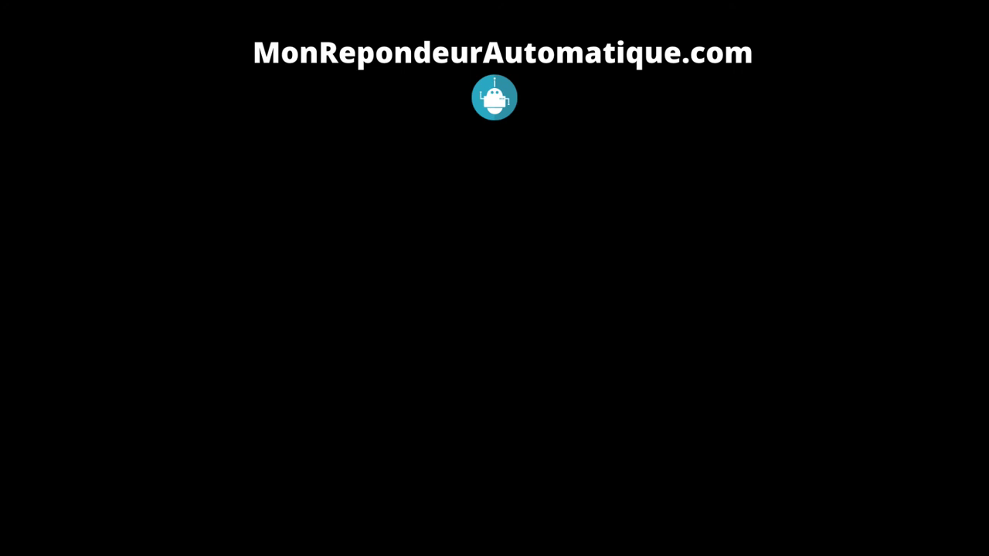